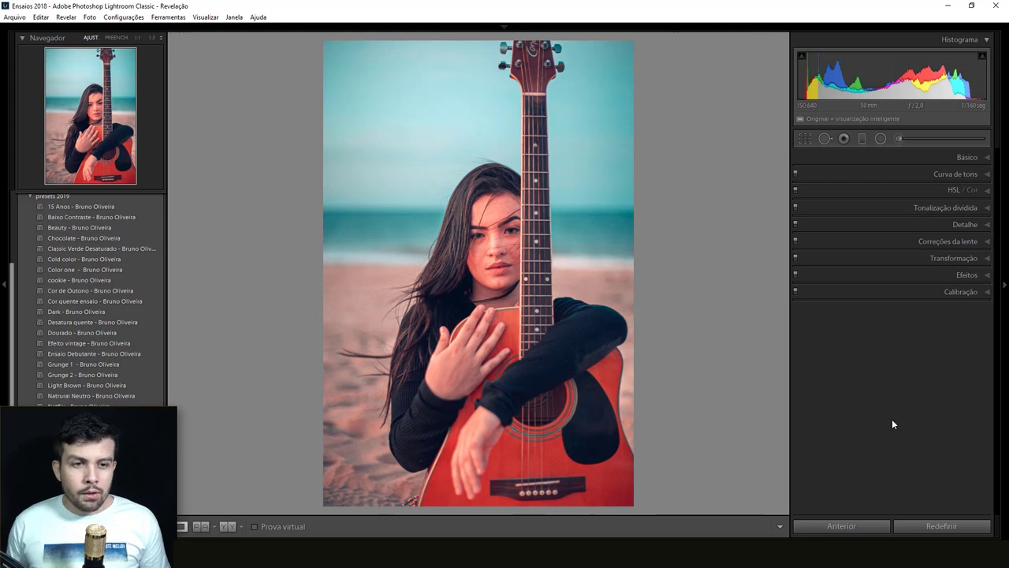
Reset the beach guitar portrait's develop settings to its unedited original
left_click(938, 526)
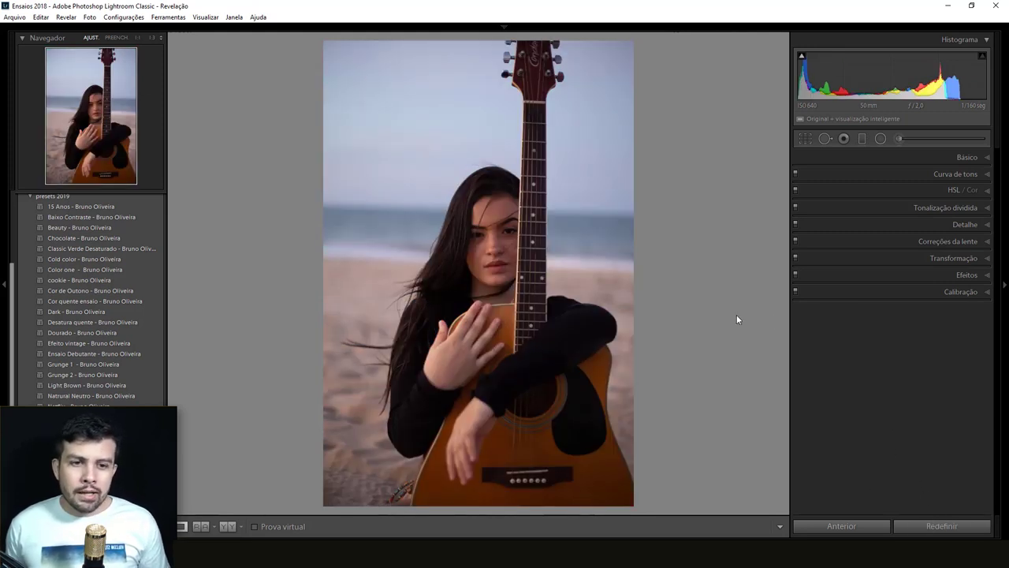
Expand the Basic panel and try Auto tone (exposure +0.63), then undo it
left_click(964, 160)
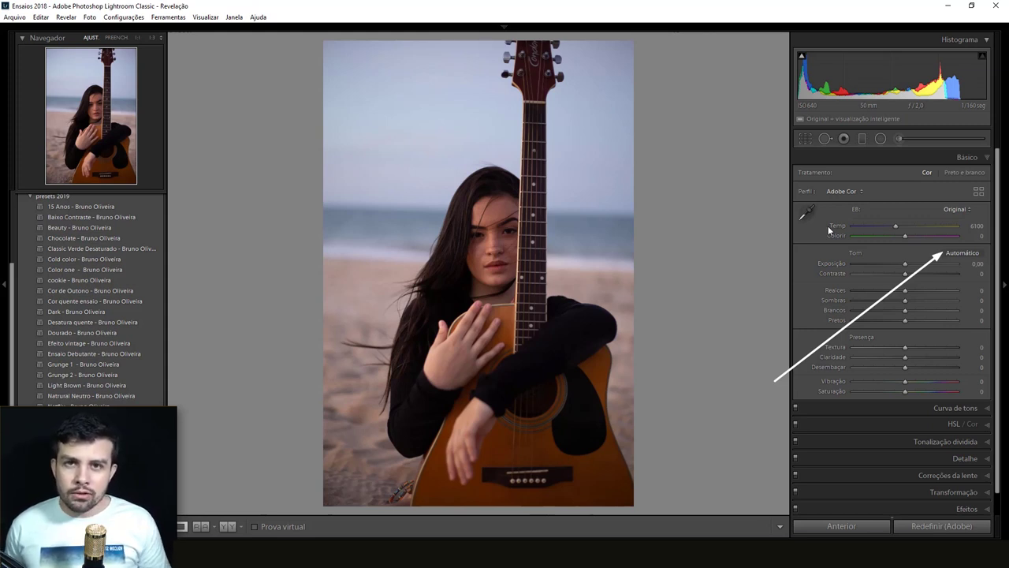
left_click(957, 254)
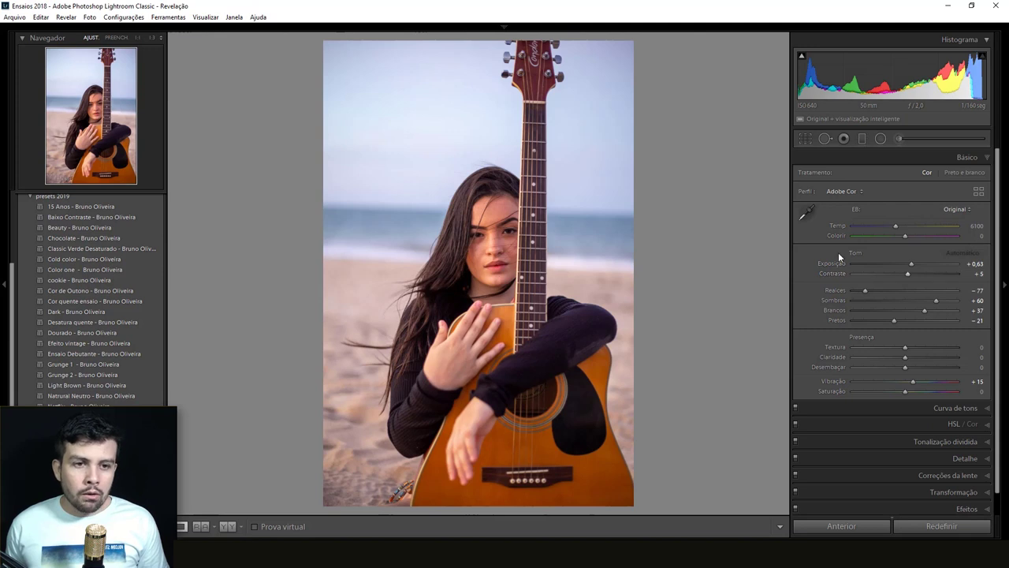
key("ctrl+z")
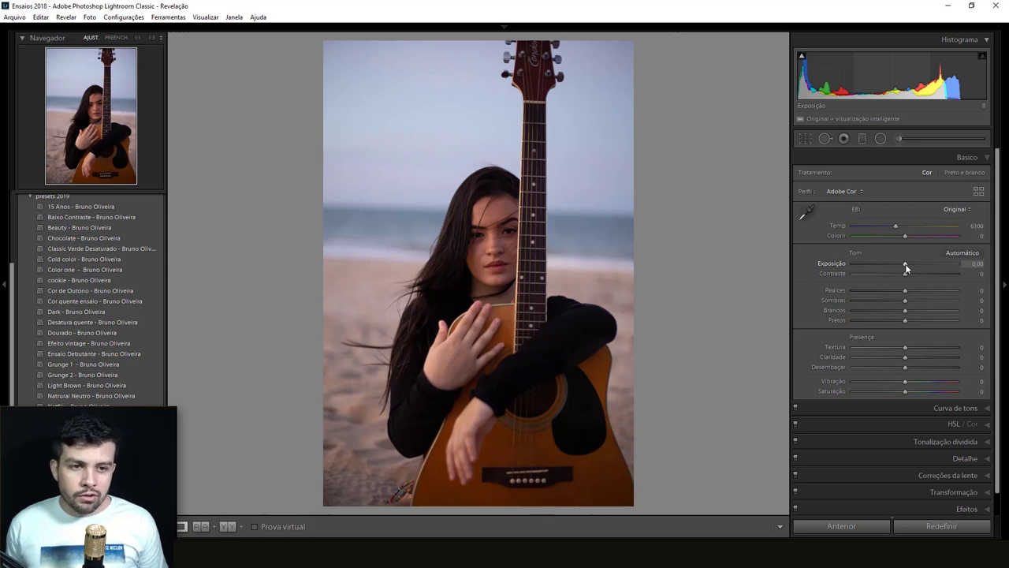
Set exposure +1.06, highlights −100, shadows +14, whites +19 and texture +40
left_click_drag(904, 264, 915, 264)
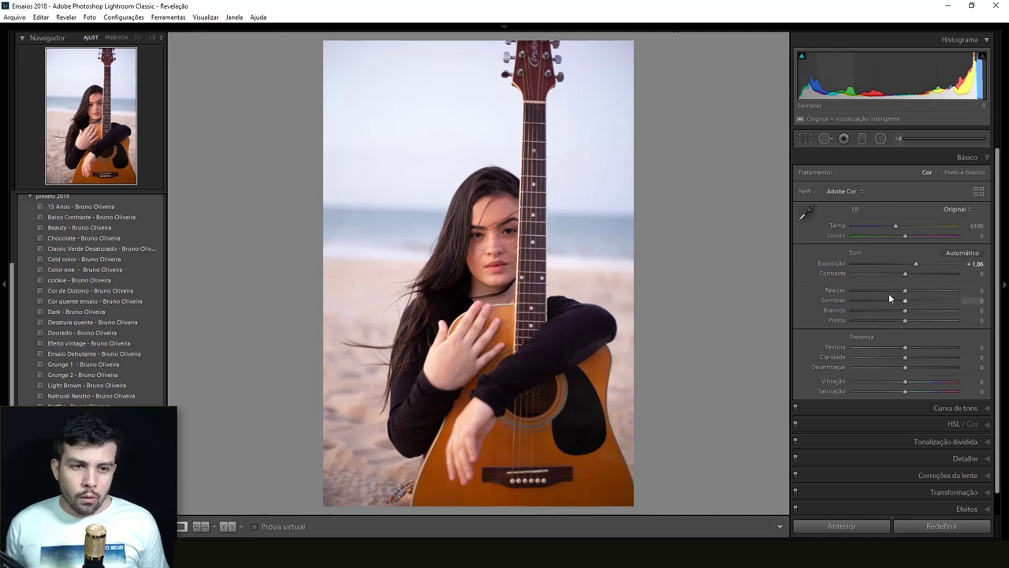
left_click_drag(905, 290, 849, 290)
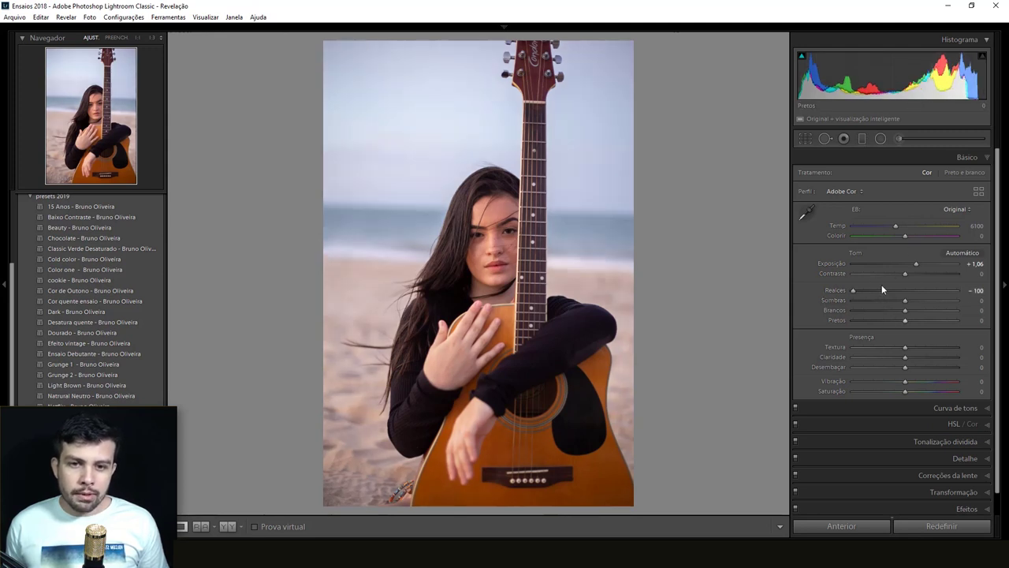
left_click_drag(905, 301, 915, 310)
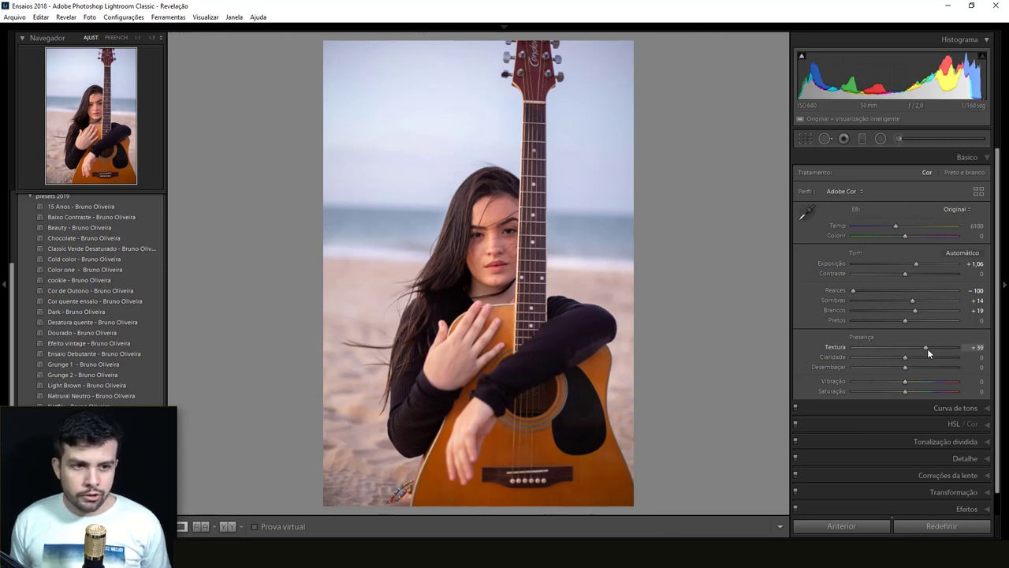
left_click_drag(928, 348, 925, 349)
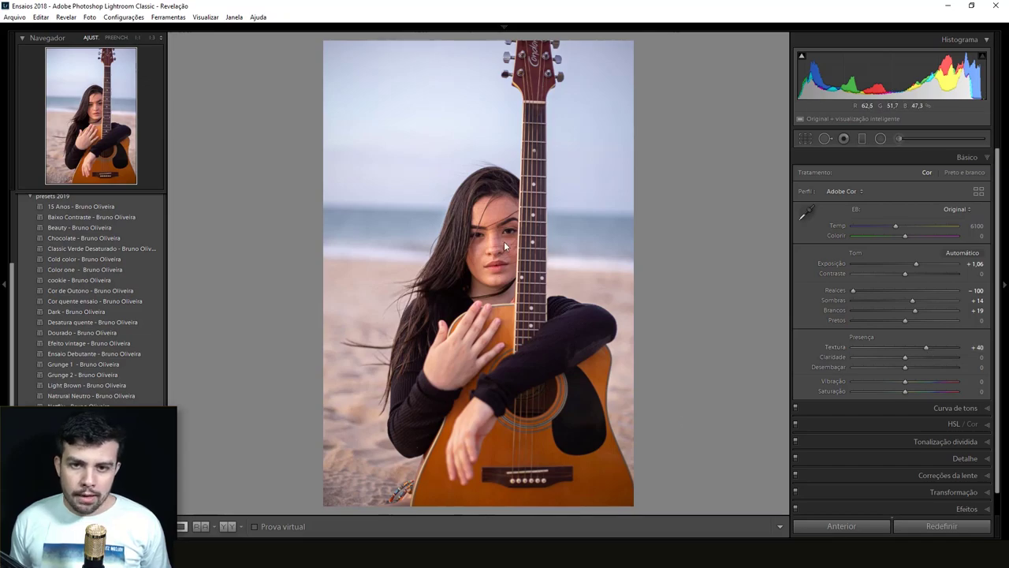
left_click_drag(505, 240, 510, 315)
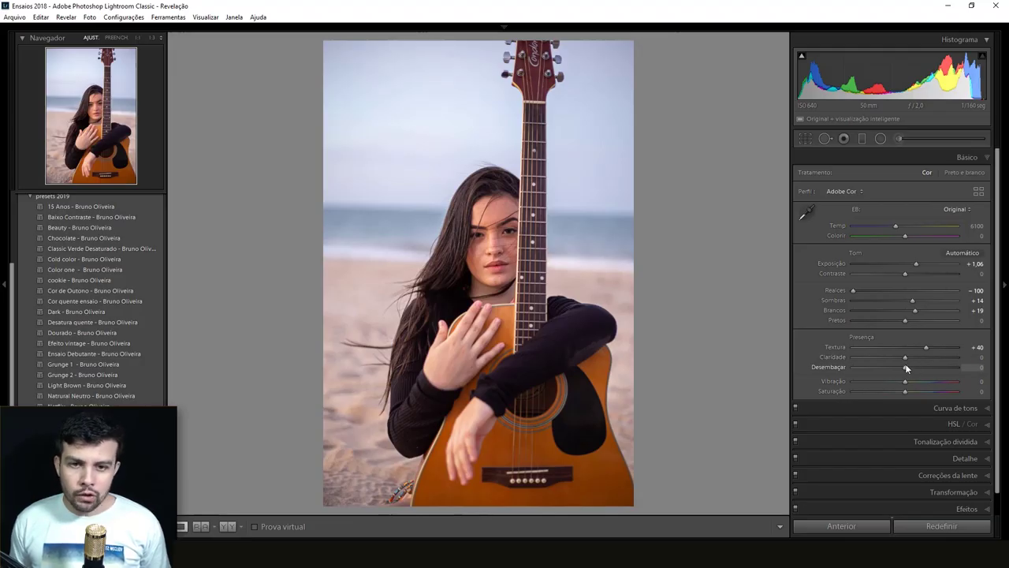
key("shift")
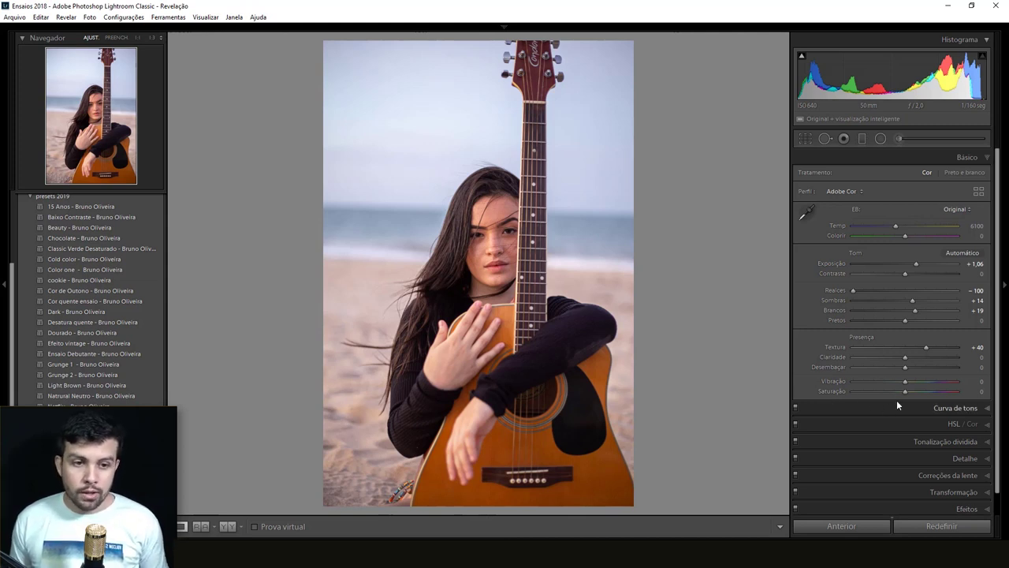
Add vibrance +36, compare before and after, and enter crop mode
left_click_drag(905, 381, 923, 381)
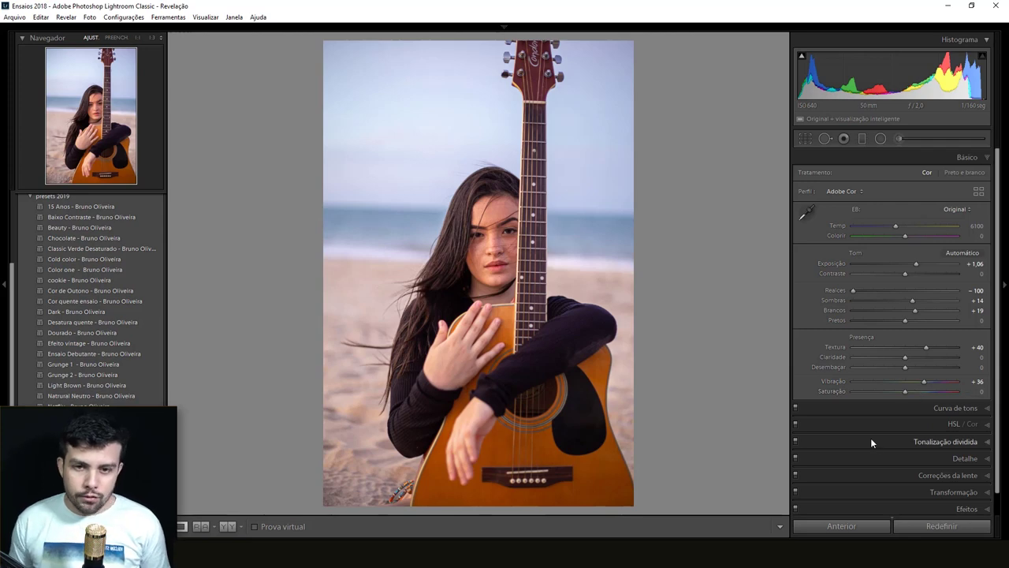
key("backslash")
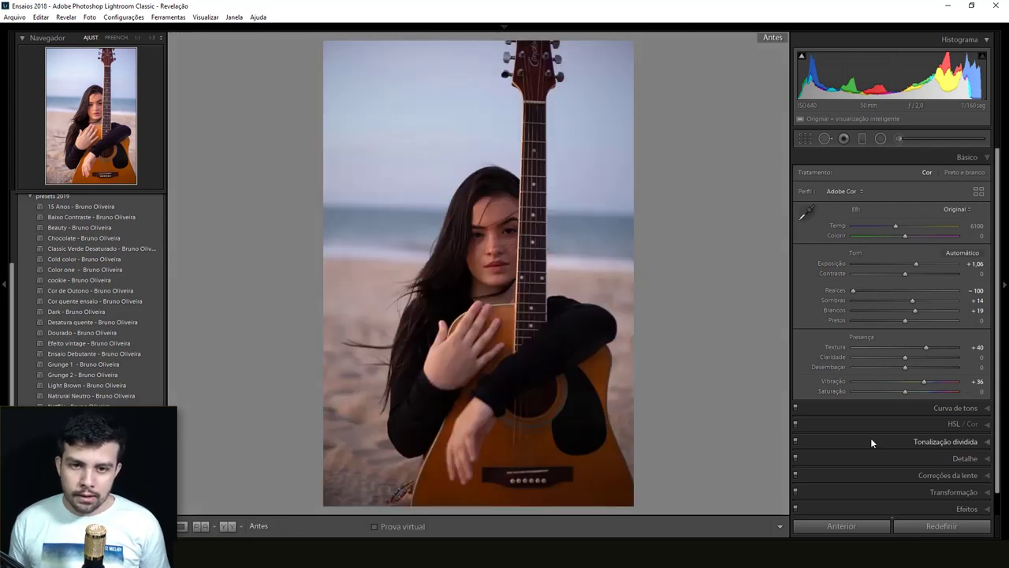
key("backslash")
key("backslash")
key("backslash")
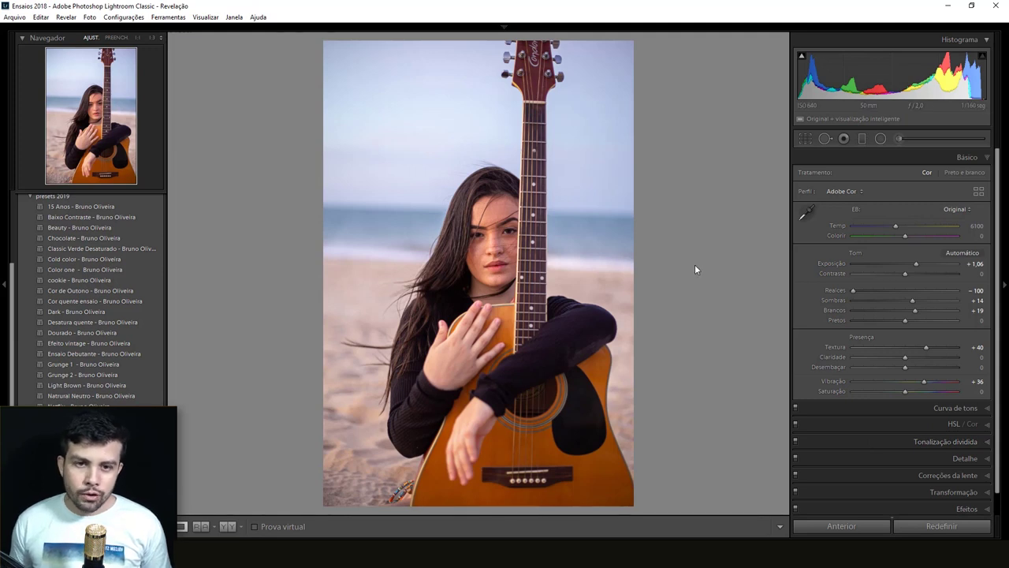
key("r")
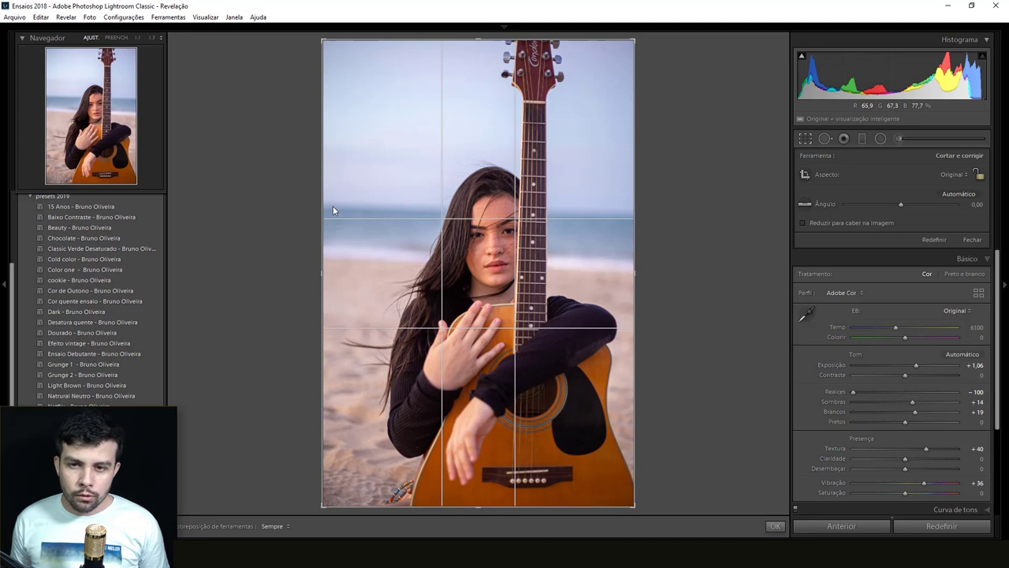
Level the horizon with the Straighten tool, then collapse the Basic panel
left_click_drag(324, 208, 683, 217)
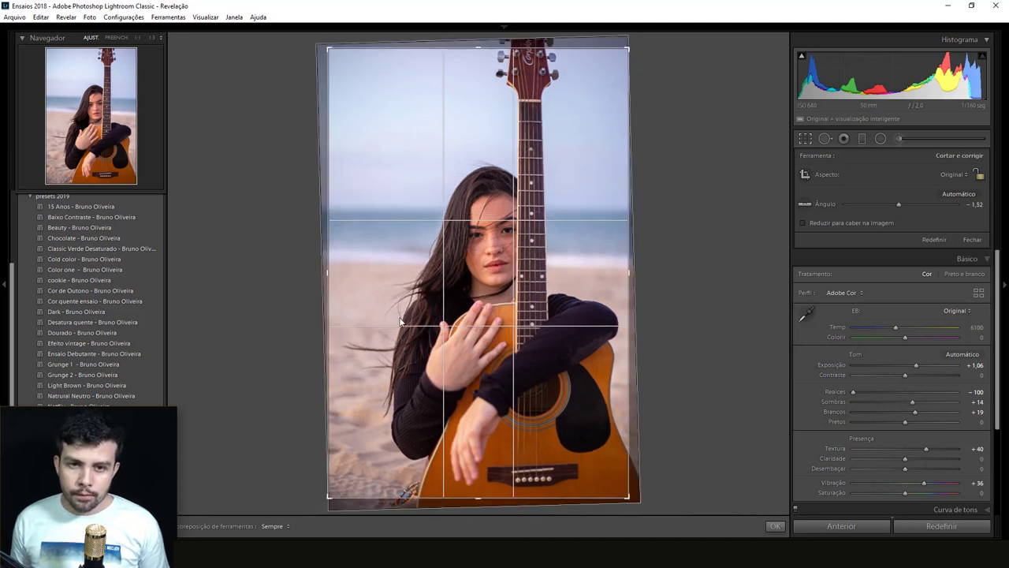
key("Return")
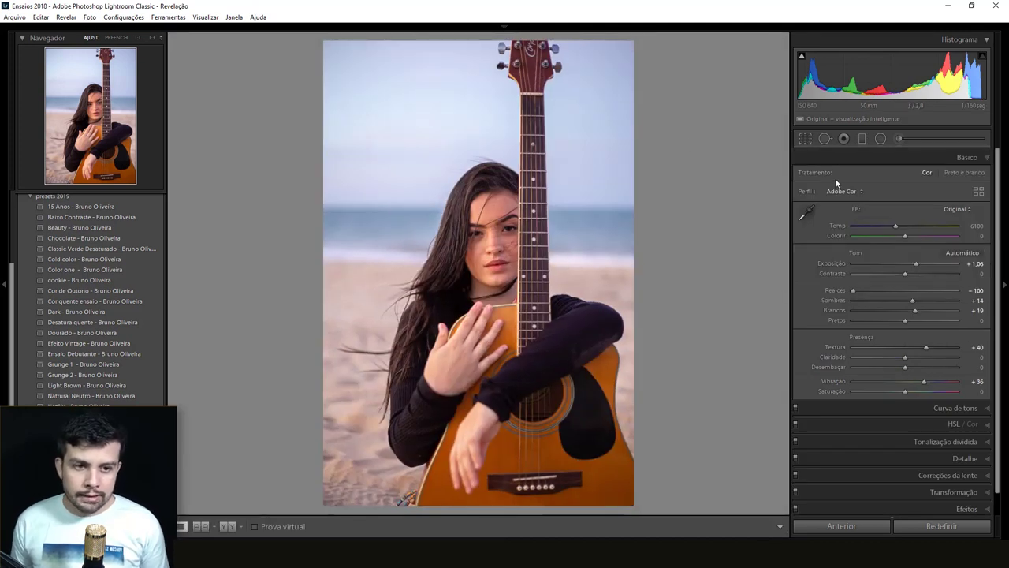
left_click(979, 159)
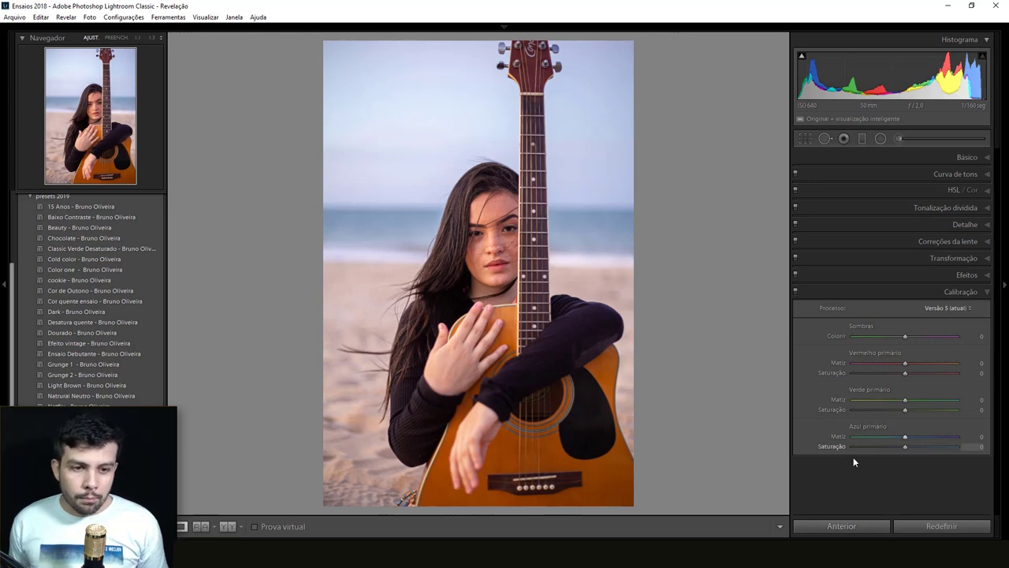
Set the blue primary hue to −85 and its saturation to +20
key("shift")
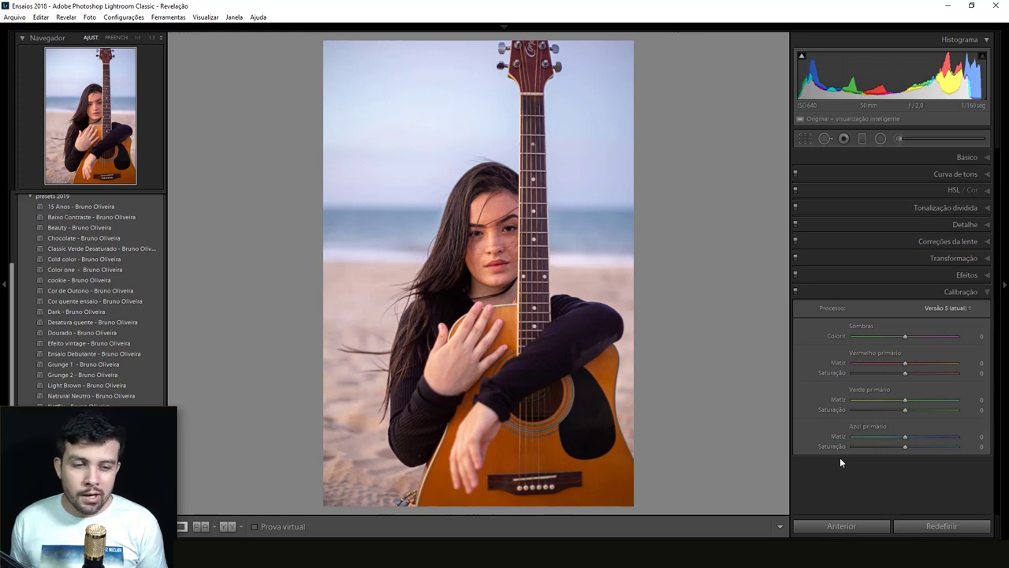
left_click_drag(905, 435, 859, 442)
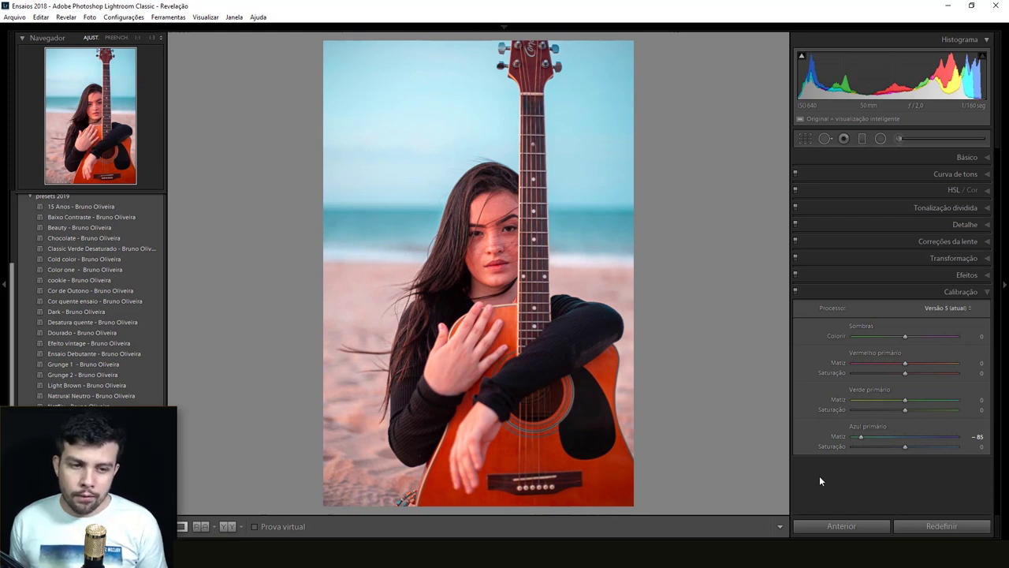
left_click_drag(860, 436, 839, 438)
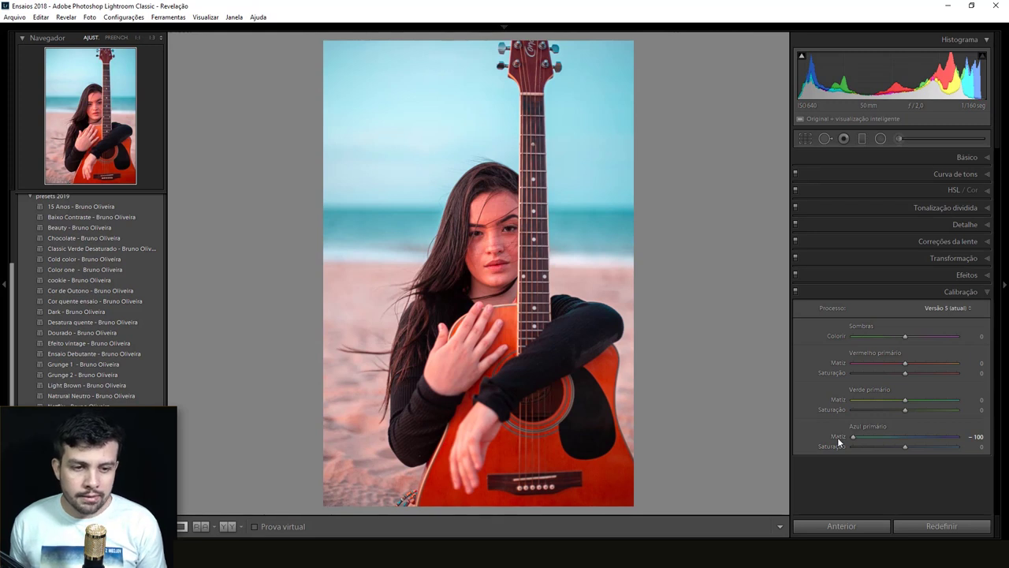
key("ctrl+z")
left_click_drag(905, 448, 916, 449)
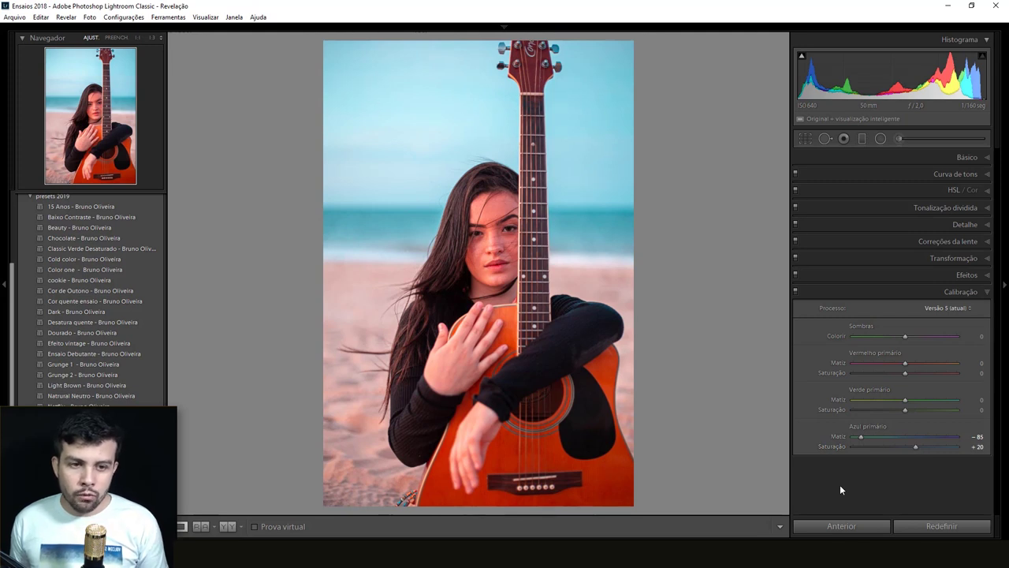
Set the red primary hue to +30 and its saturation to −30
key("shift")
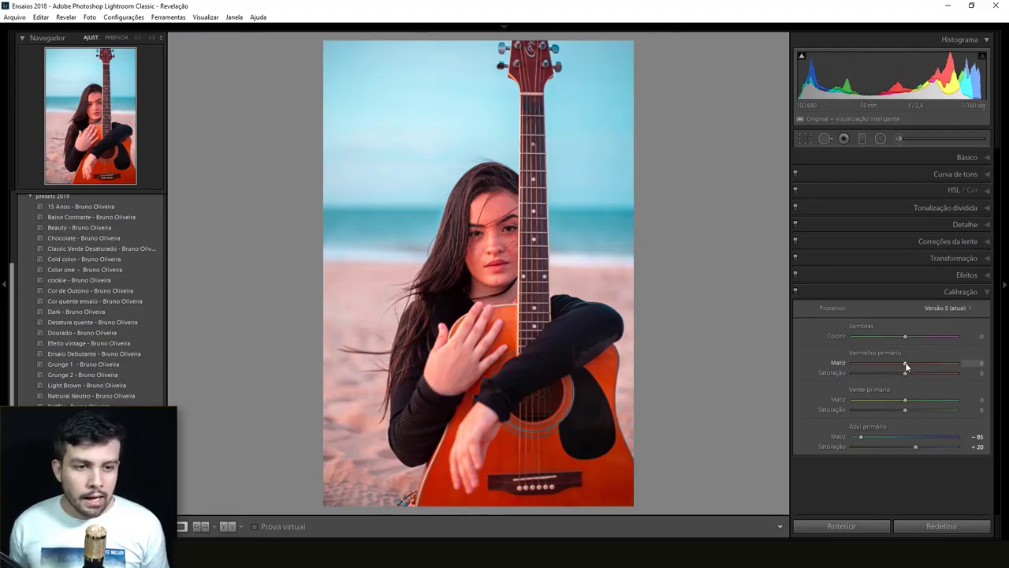
left_click_drag(907, 363, 919, 368)
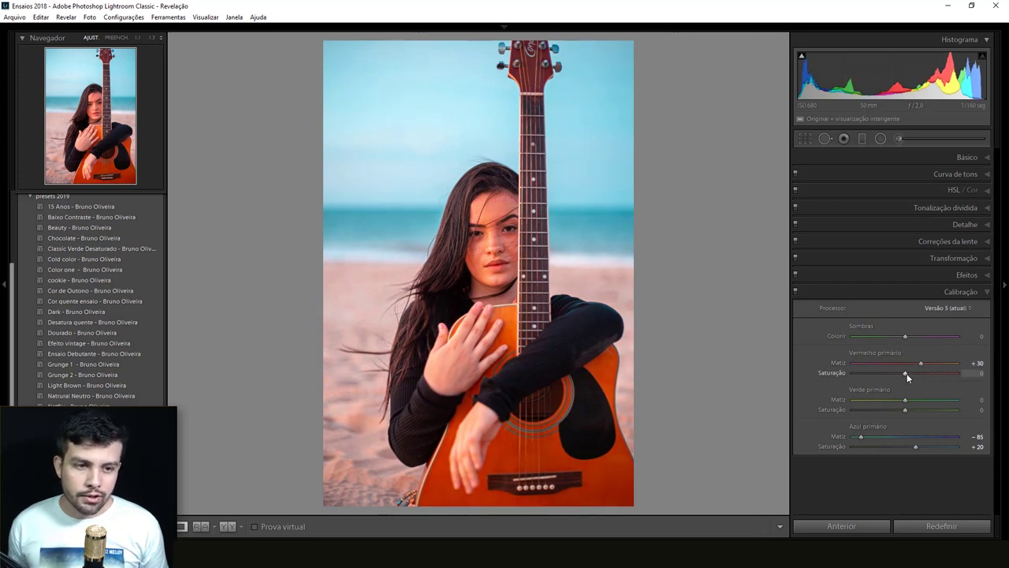
left_click_drag(906, 373, 891, 377)
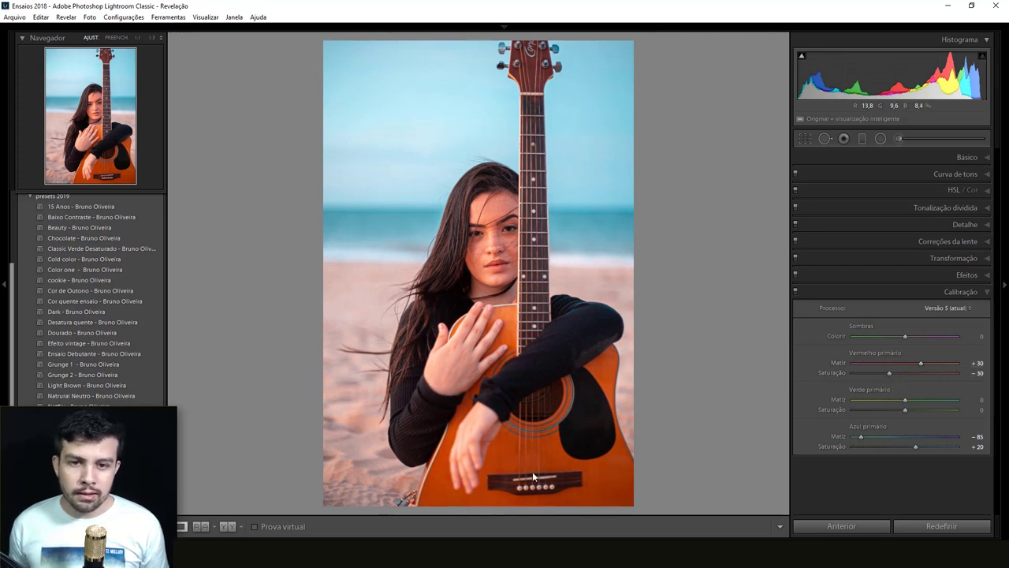
left_click(976, 293)
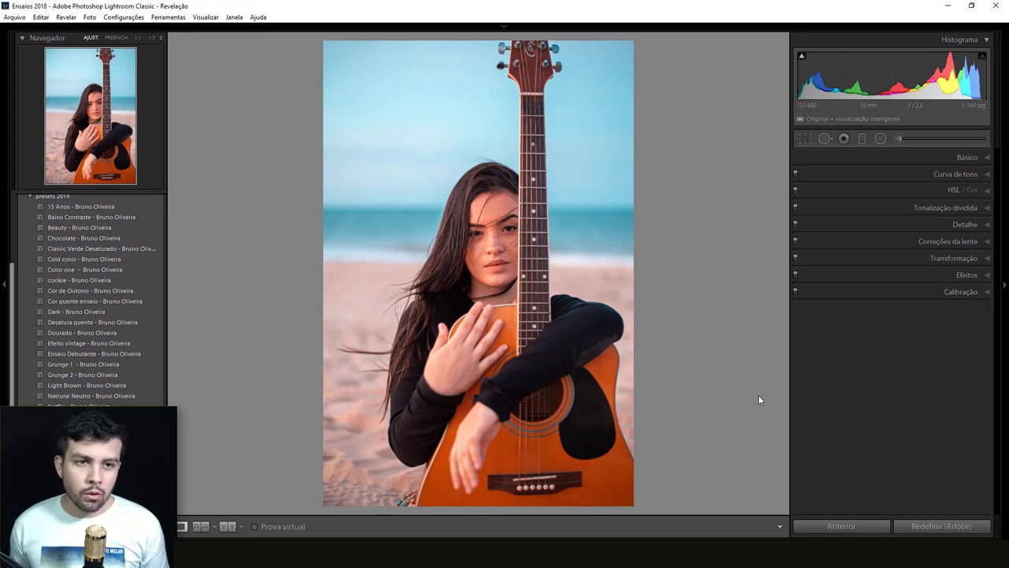
Lift the RGB tone curve's black point and add a gentle midtone point
key("ctrl+2")
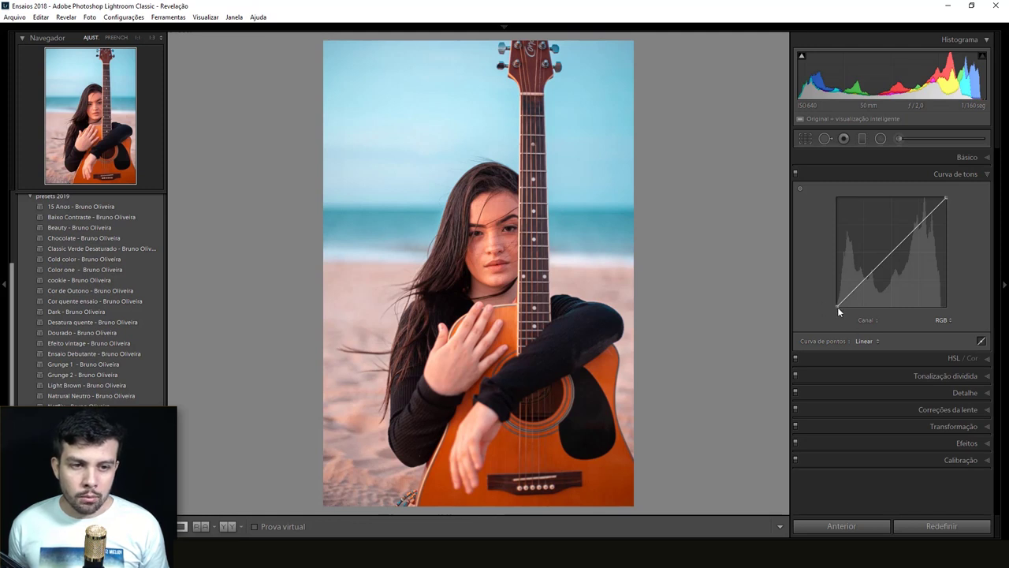
left_click_drag(838, 306, 832, 298)
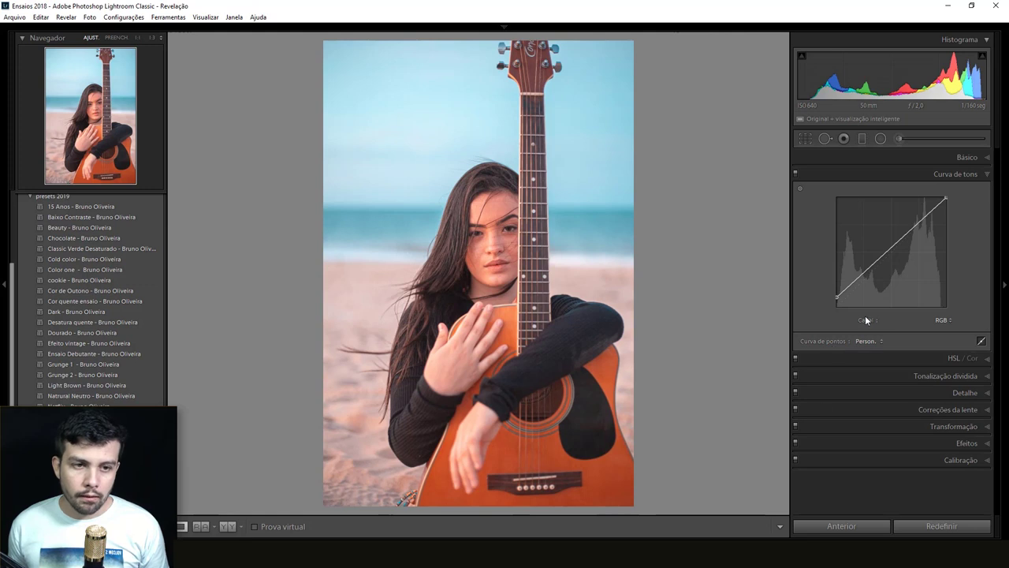
left_click_drag(852, 283, 850, 290)
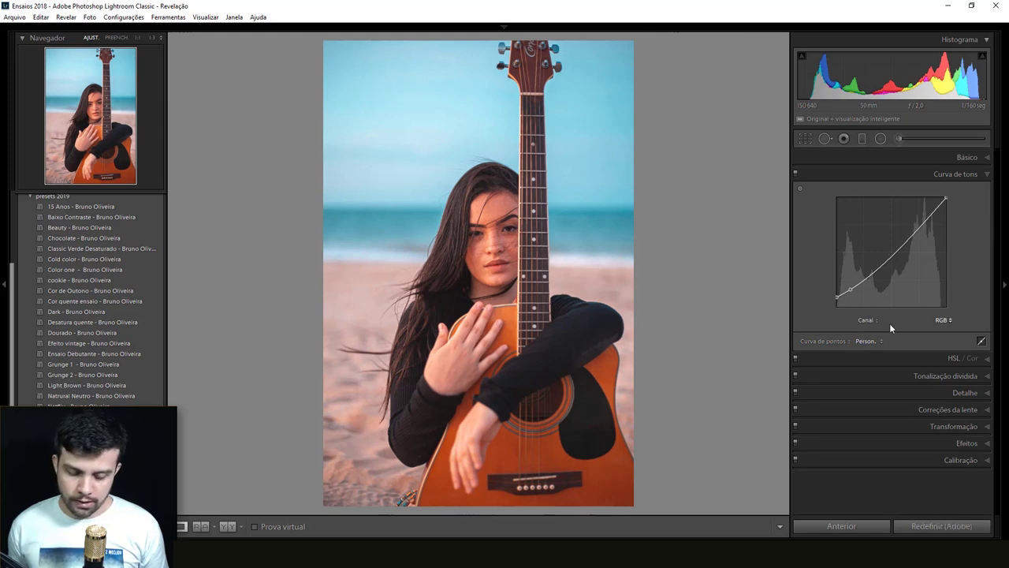
Lift the blue channel's shadows for a blue tint, then compare before and after
left_click(941, 321)
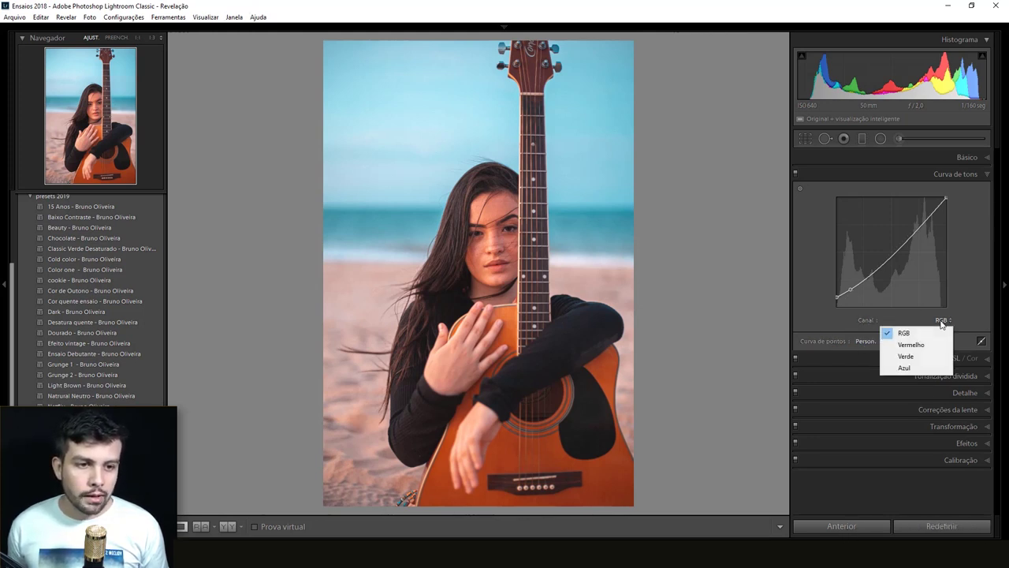
left_click(904, 369)
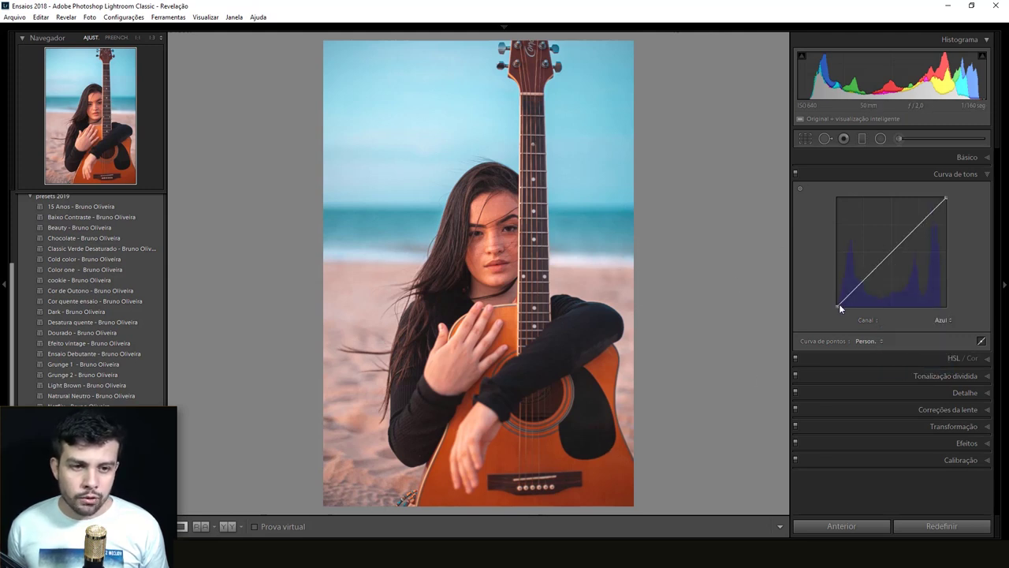
left_click_drag(835, 307, 852, 286)
left_click(942, 319)
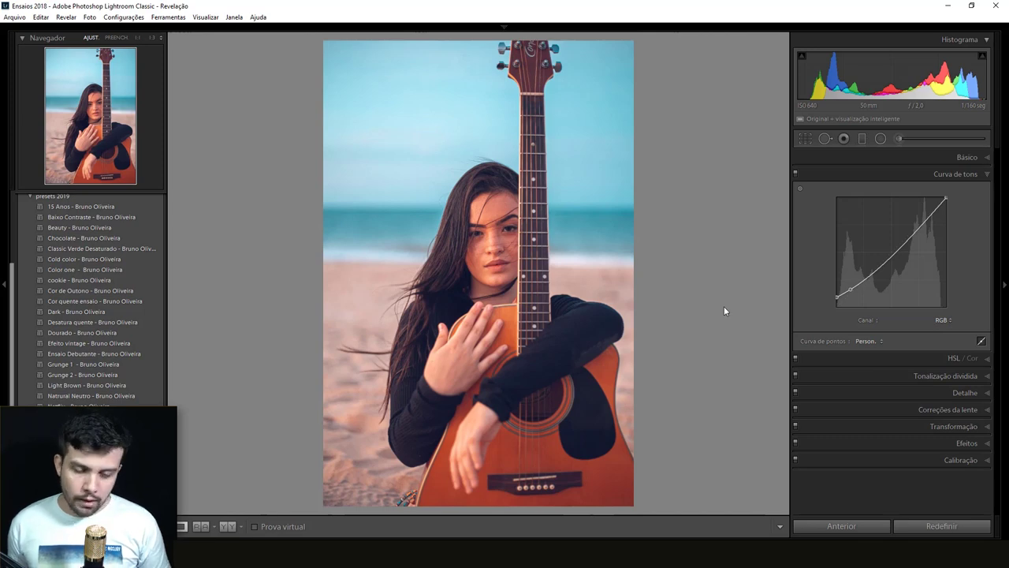
key("backslash")
key("backslash")
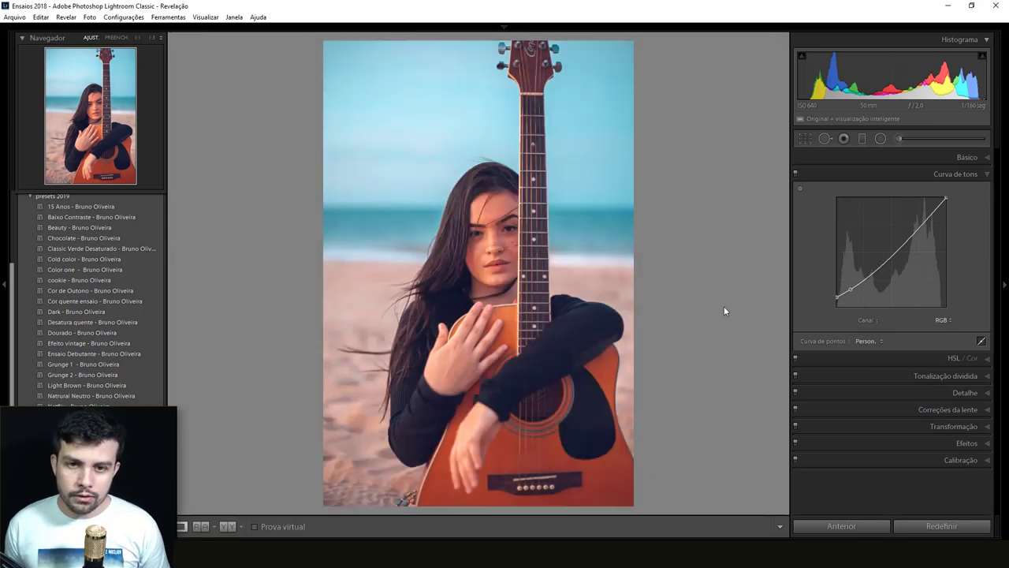
key("backslash")
key("backslash")
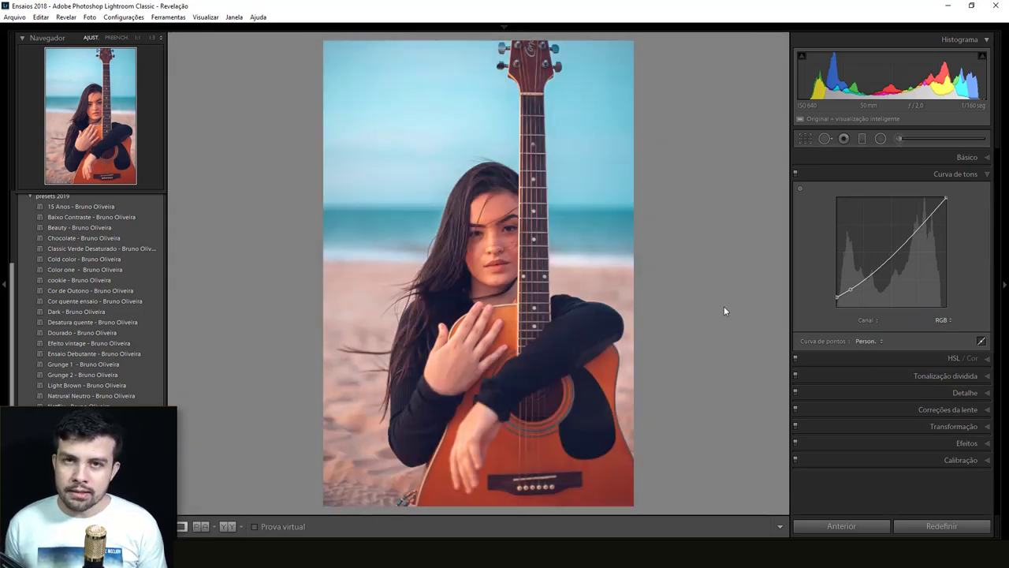
left_click(936, 174)
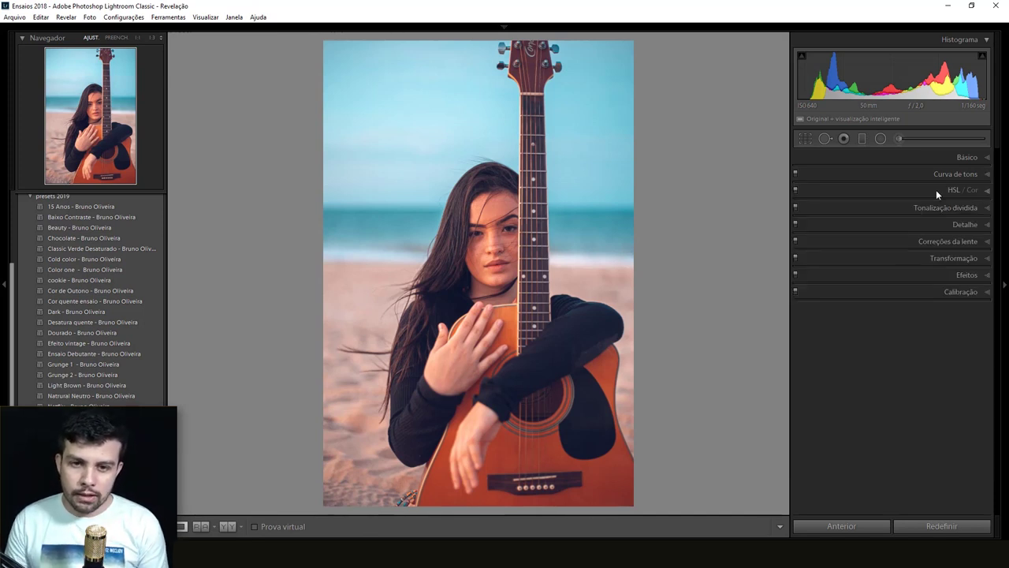
Draw graduated filters over the left and right sides at −0.69 exposure
left_click(861, 138)
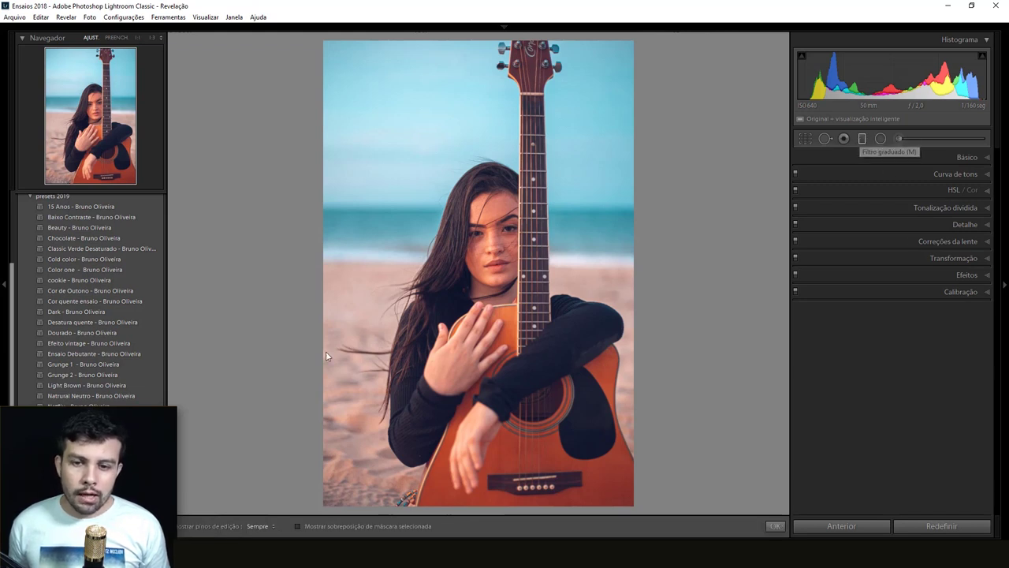
left_click_drag(205, 353, 500, 355)
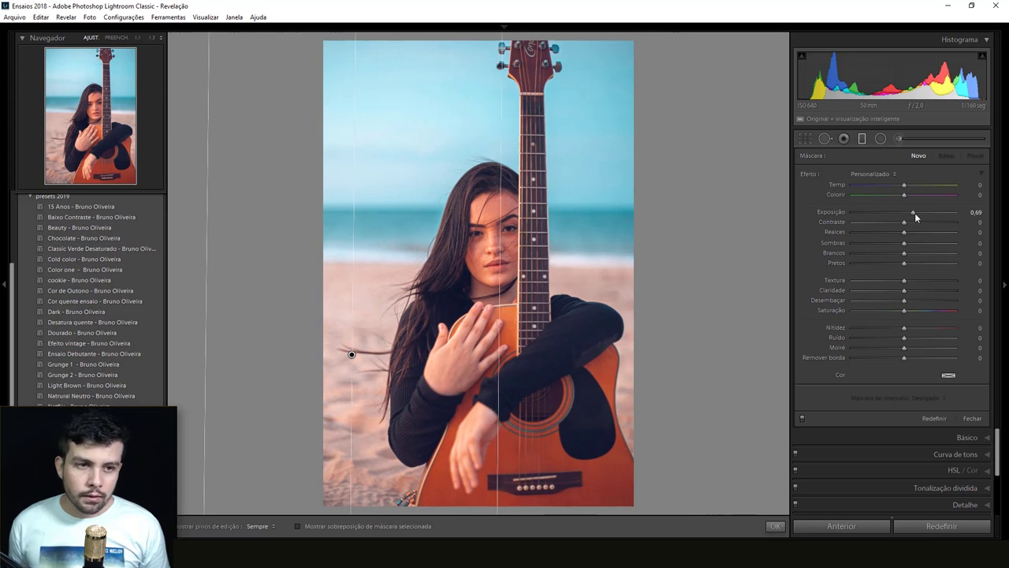
left_click_drag(914, 212, 896, 216)
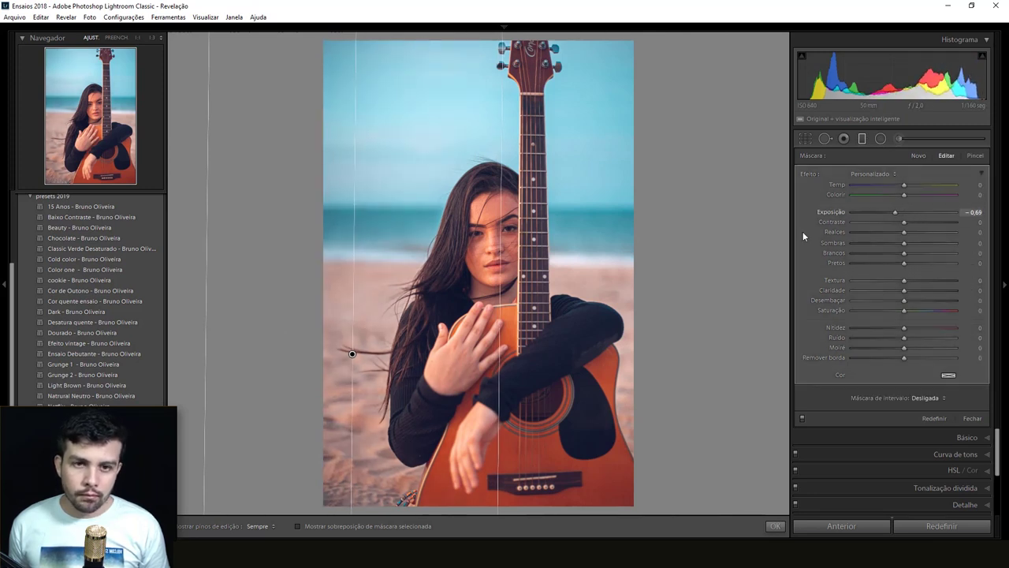
left_click_drag(706, 330, 502, 332)
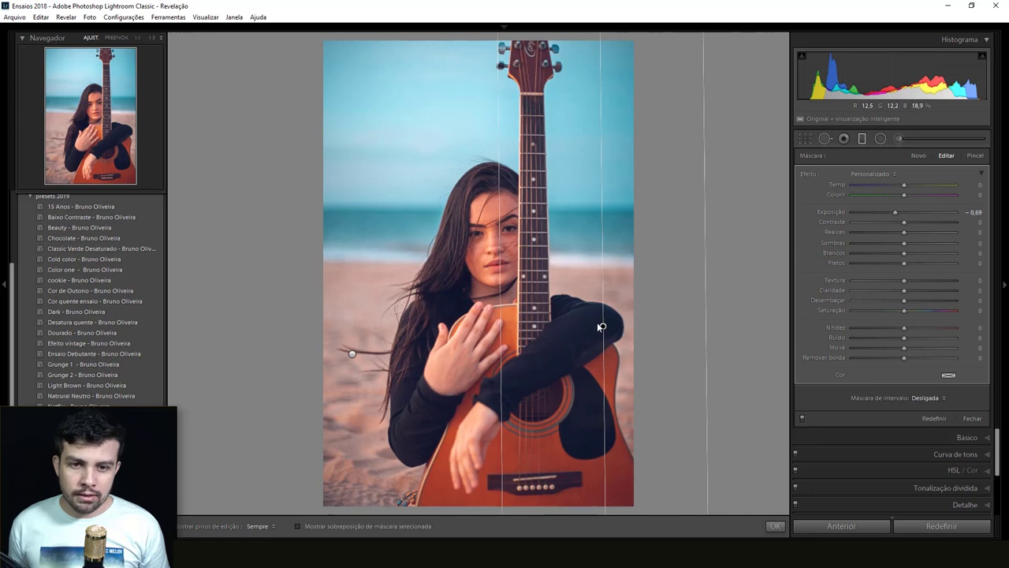
left_click_drag(602, 326, 590, 331)
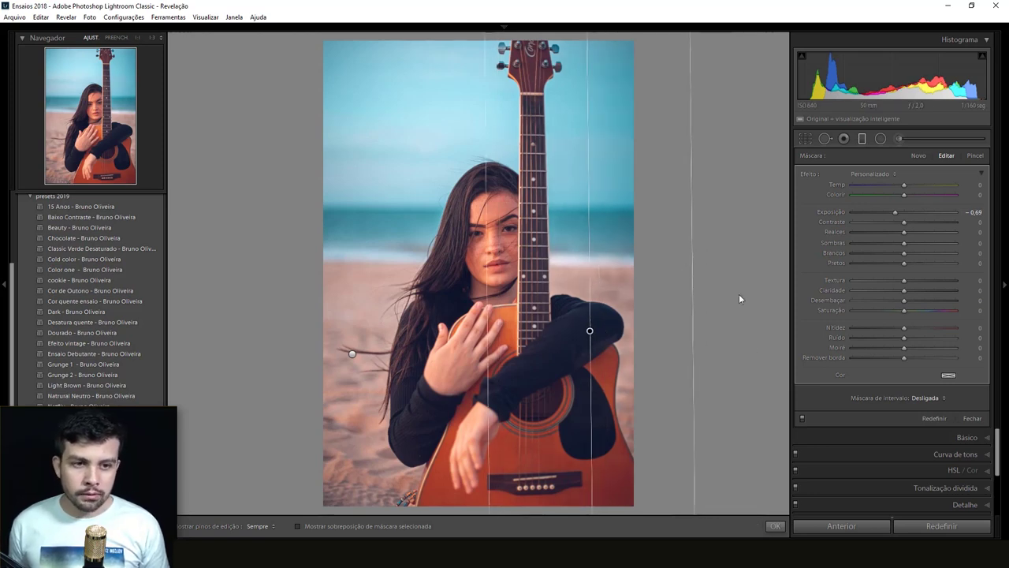
key("Return")
left_click(486, 235)
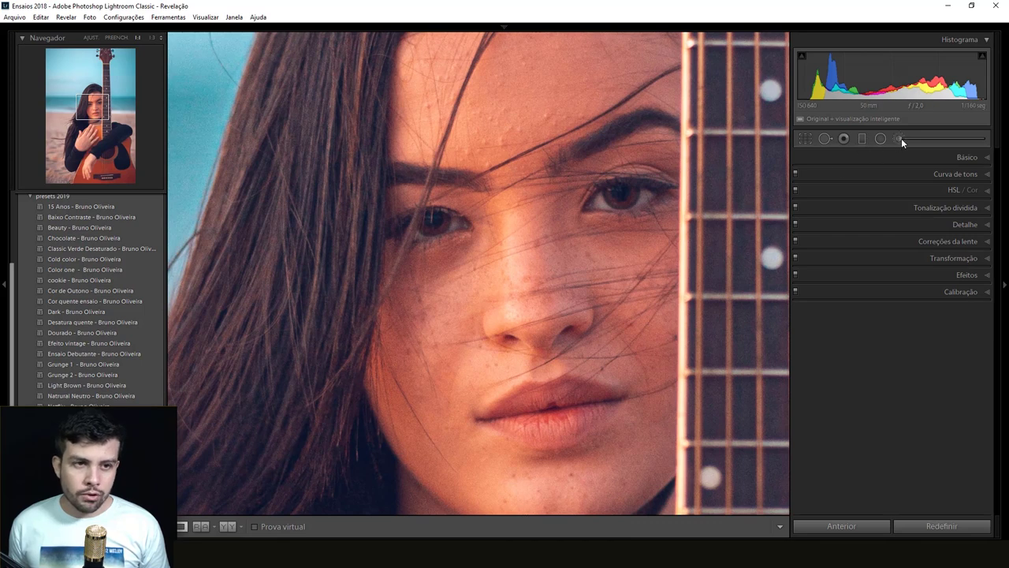
Paint an adjustment brush with texture 28 over the left cheek and nose
left_click(899, 137)
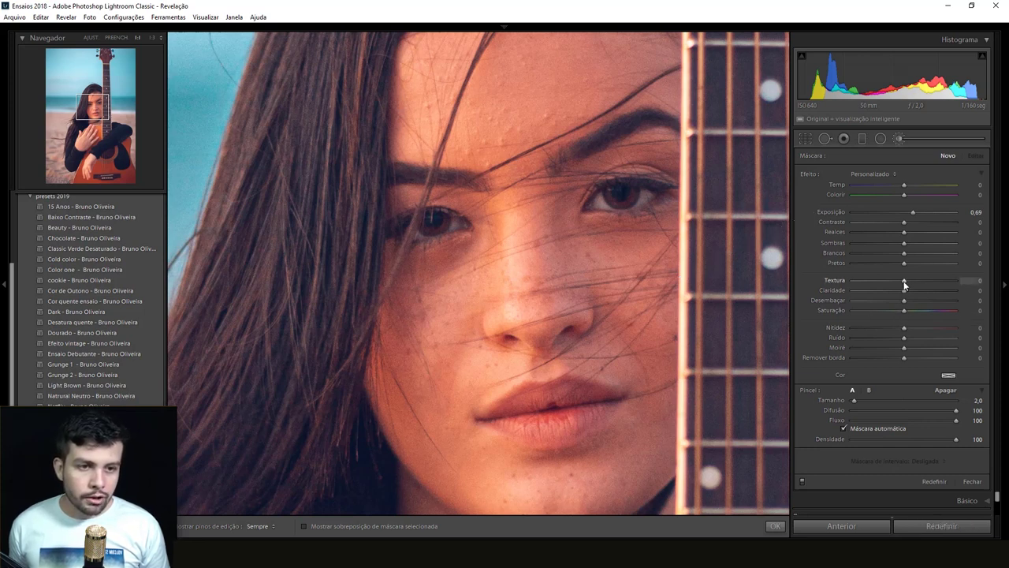
left_click_drag(913, 283, 918, 283)
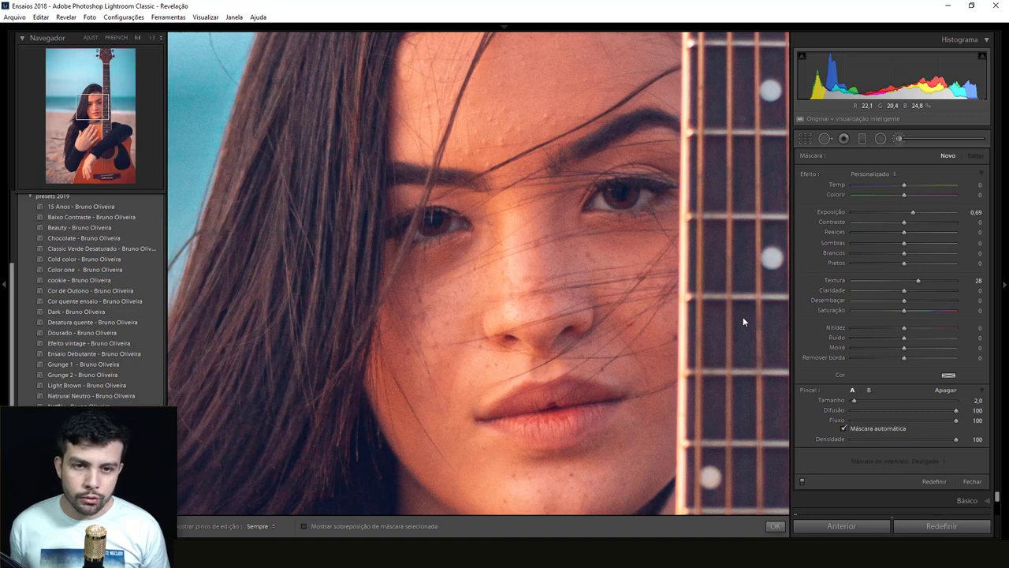
key("o")
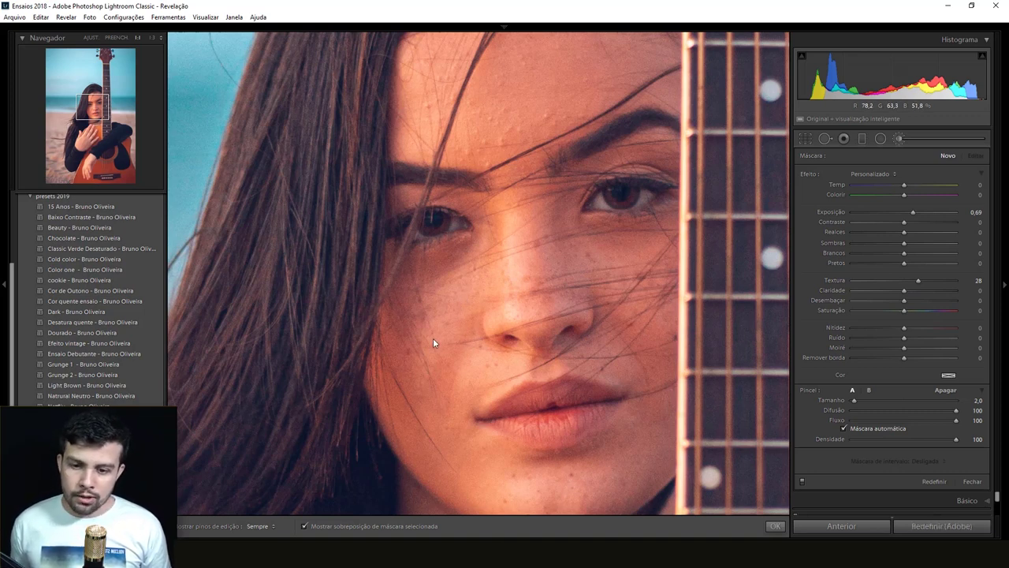
left_click(304, 526)
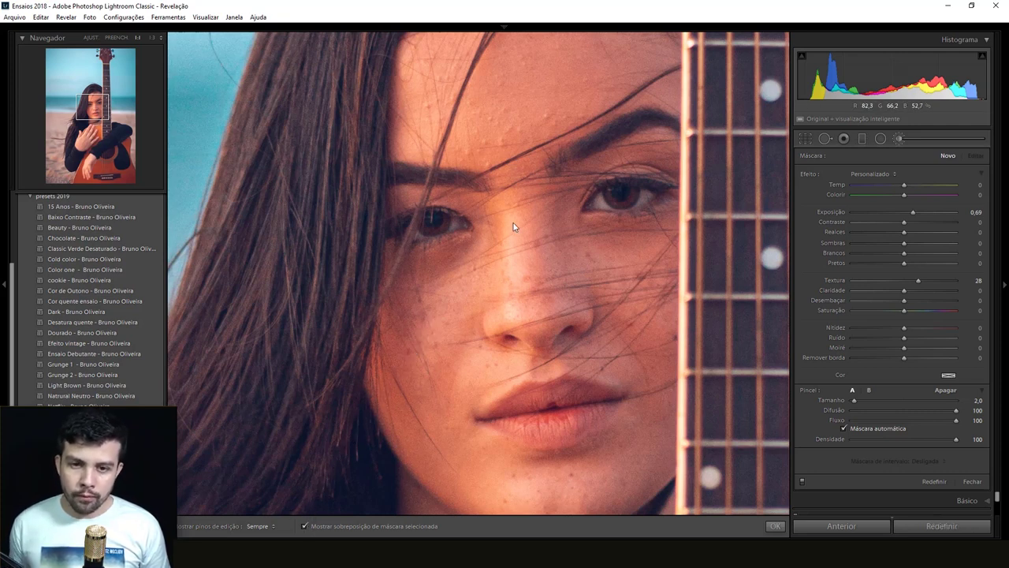
scroll(450, 295, "up", 5)
key("h")
mouse_move(443, 299)
left_mouse_down()
mouse_move(412, 389)
mouse_move(505, 259)
left_mouse_up()
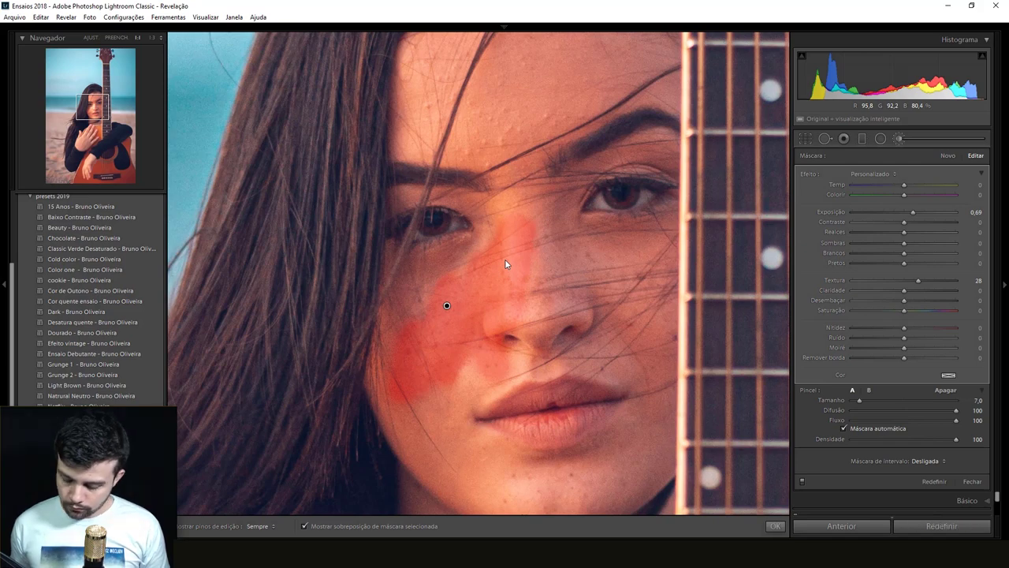
Zoom in on the eyes and paint the brush over the left eye
key("z")
key("z")
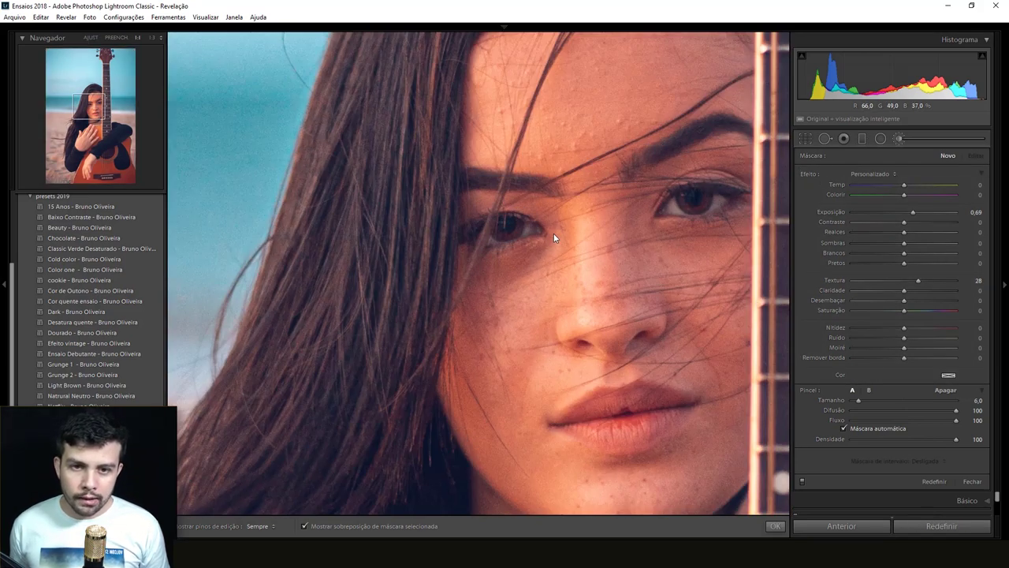
key("ctrl+equal")
scroll(260, 230, "down", 3)
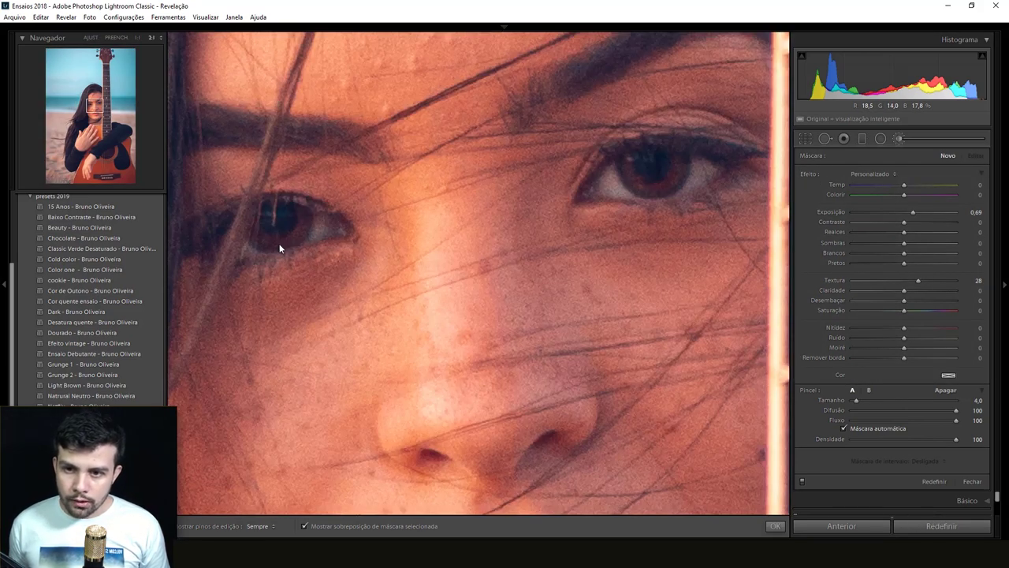
key("h")
mouse_move(302, 213)
left_mouse_down()
mouse_move(287, 236)
mouse_move(255, 235)
left_mouse_up()
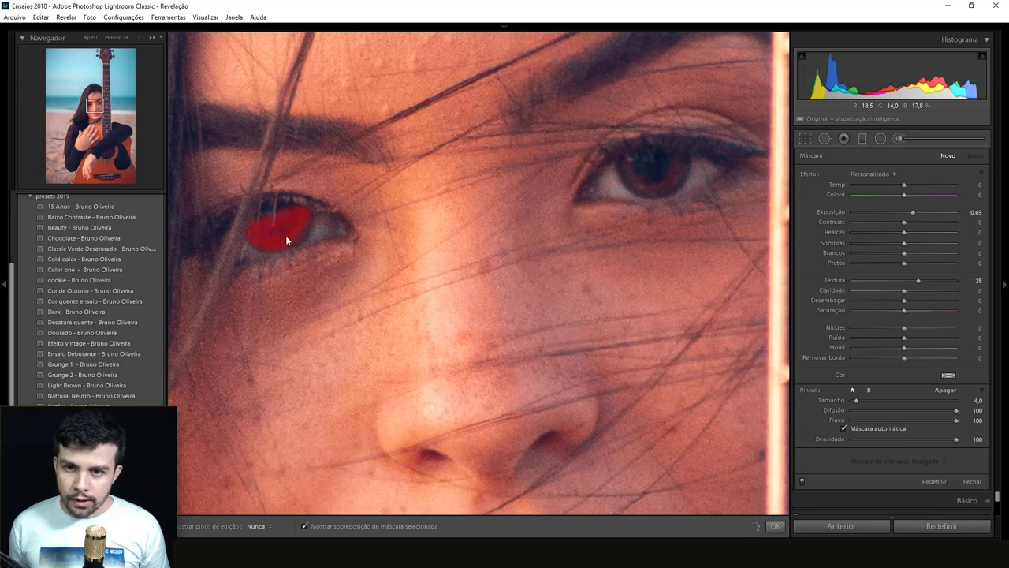
left_click_drag(305, 214, 275, 223)
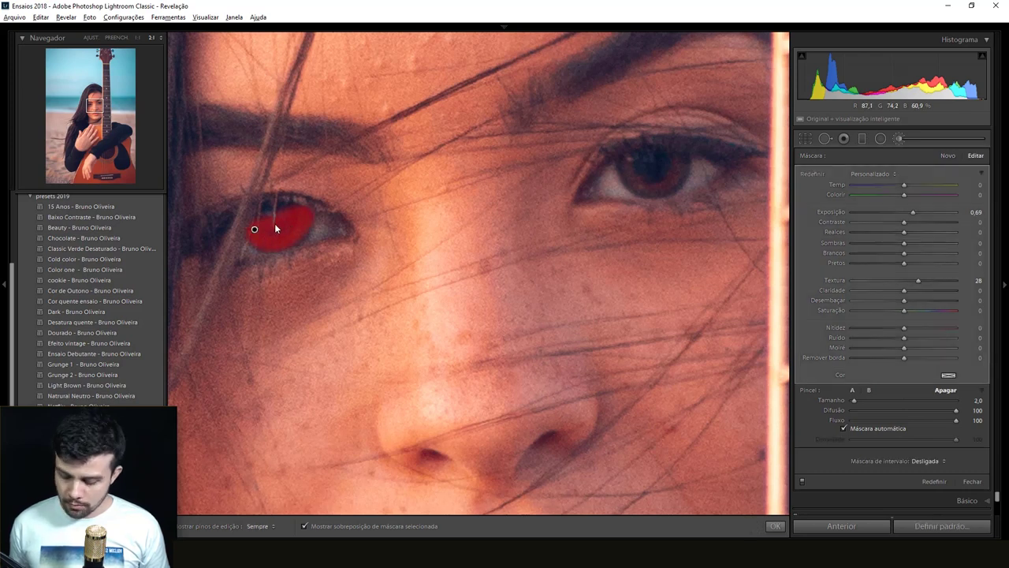
Refine the eye mask, paint the right eye, and slightly reduce the eye brightening
key("bracketright")
key("bracketright")
key("bracketright")
key("h")
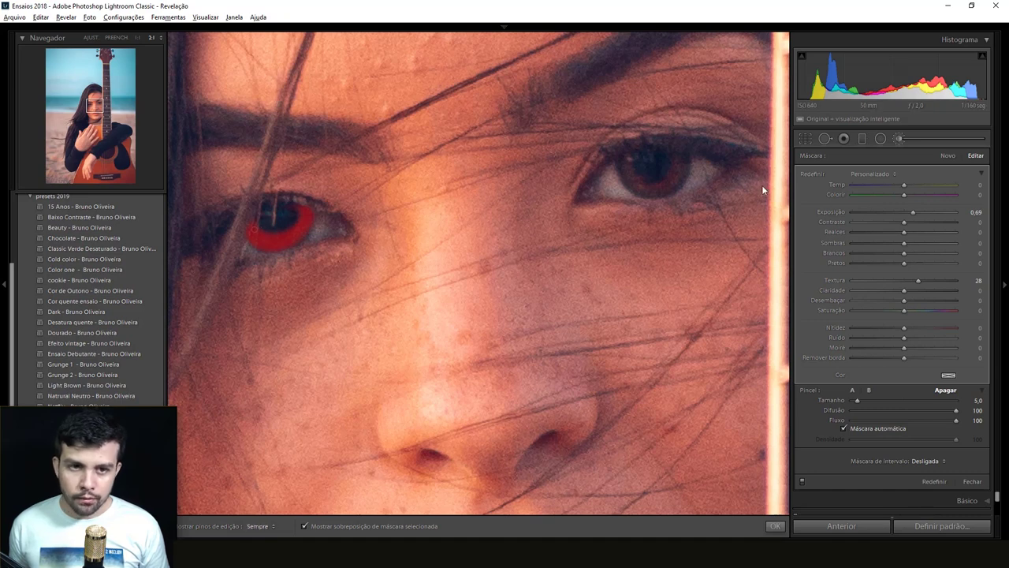
left_click(627, 164)
left_click_drag(628, 170, 649, 187)
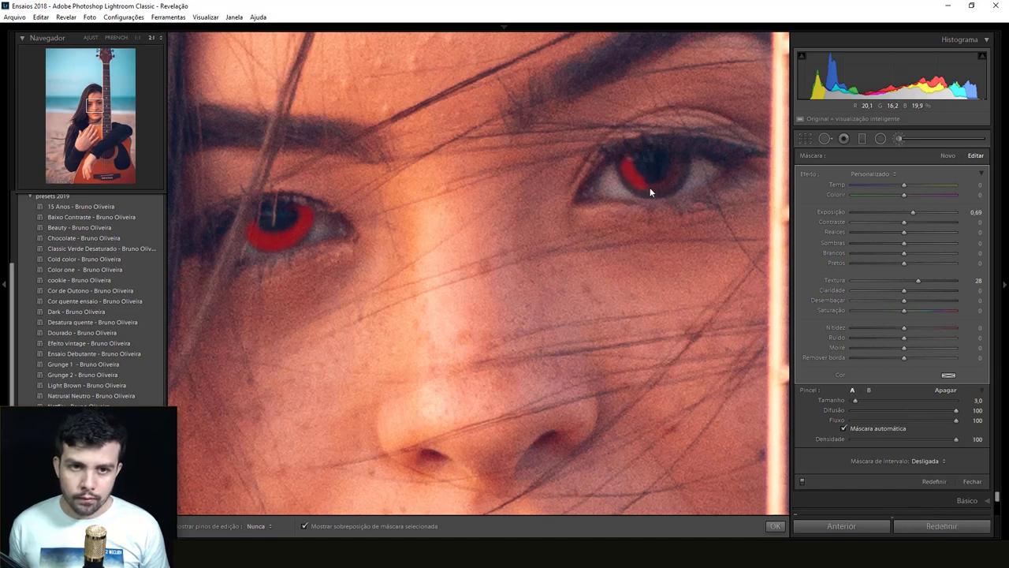
key("o")
key("h")
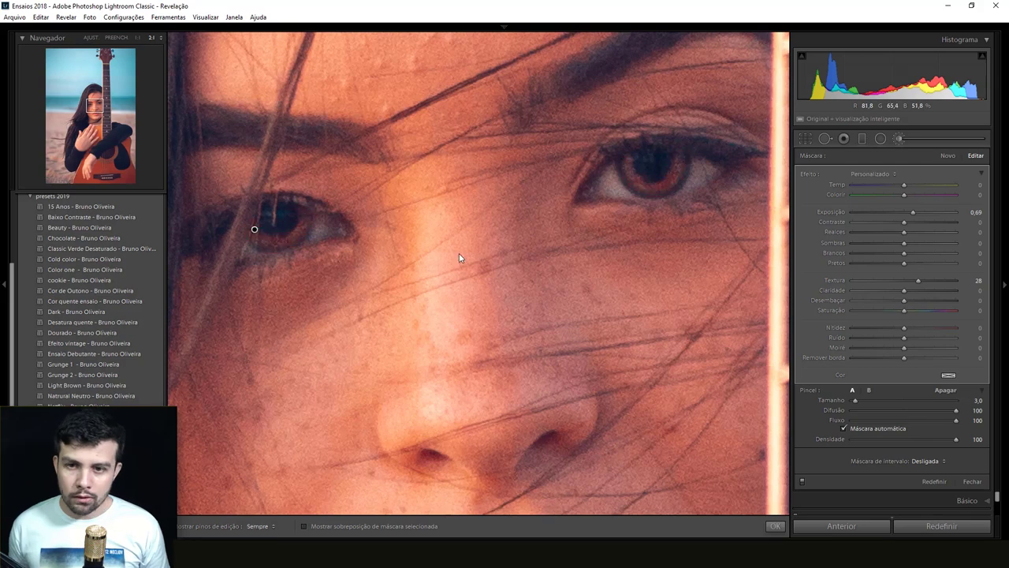
key("z")
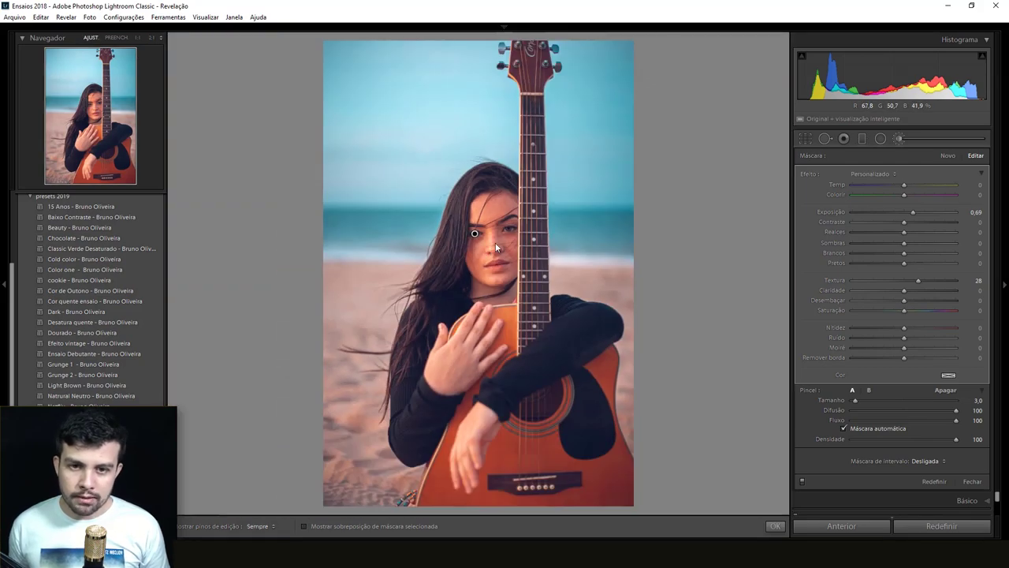
key("z")
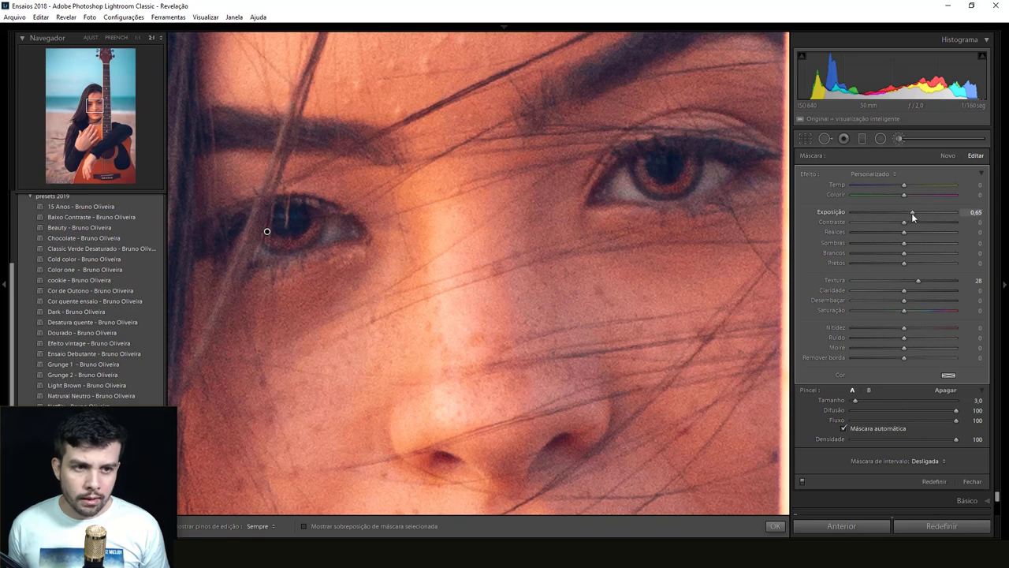
left_click_drag(912, 213, 906, 213)
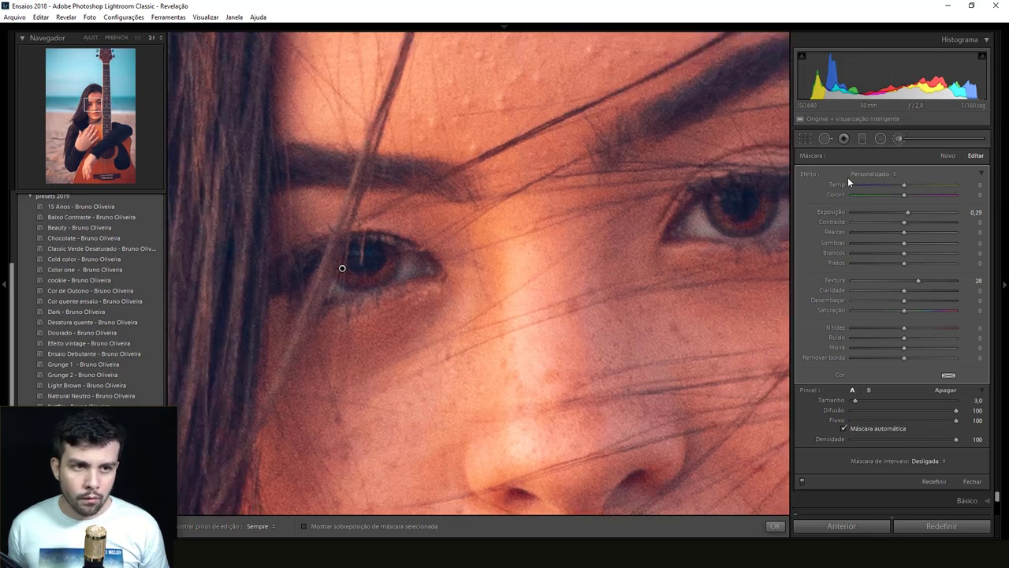
Start a new brush adjustment with texture reset to 0 and exposure 0.41
left_click(950, 155)
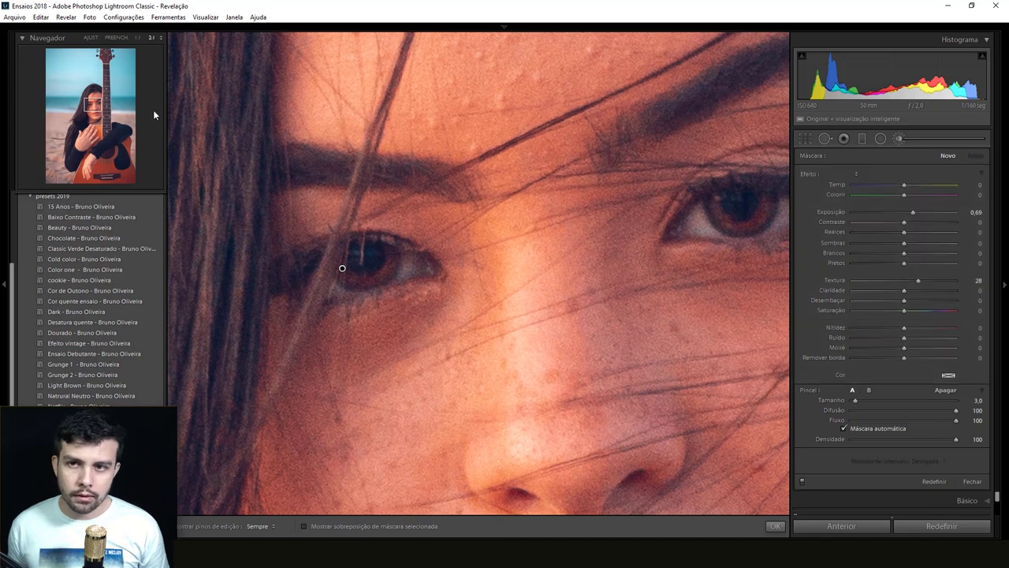
double_click(919, 281)
left_click_drag(913, 213, 911, 218)
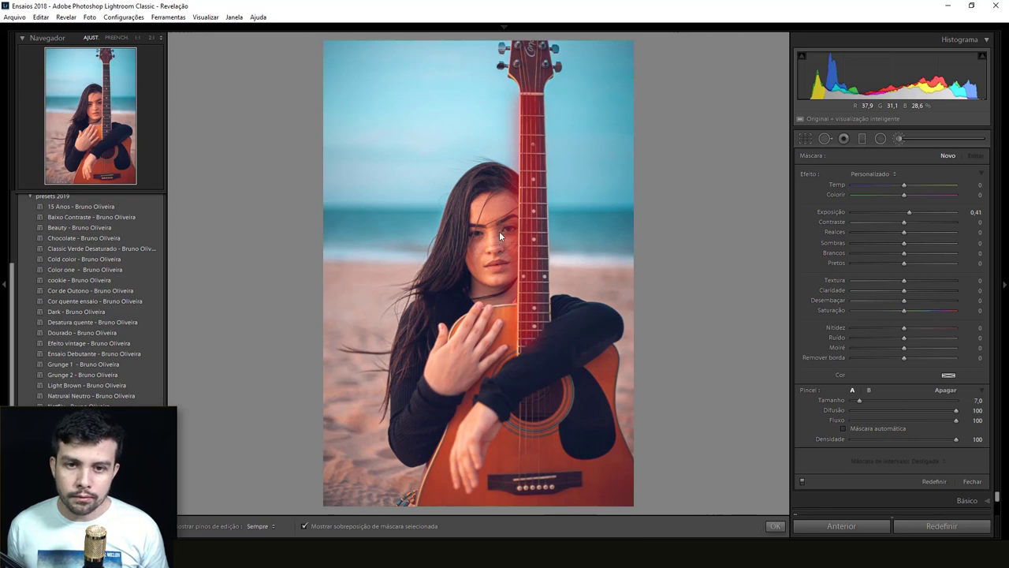
Brighten the cheeks under both eyes with the 0.41-exposure brush at 1:1 zoom
key("z")
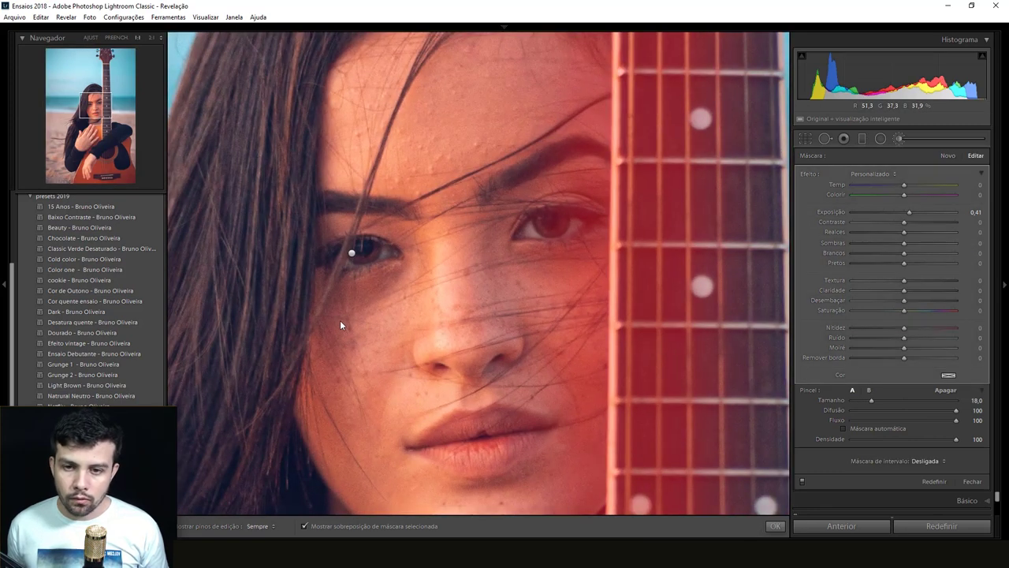
key("bracketright")
key("bracketright")
left_click_drag(327, 315, 379, 301)
key("h")
key("h")
left_click_drag(512, 287, 582, 261)
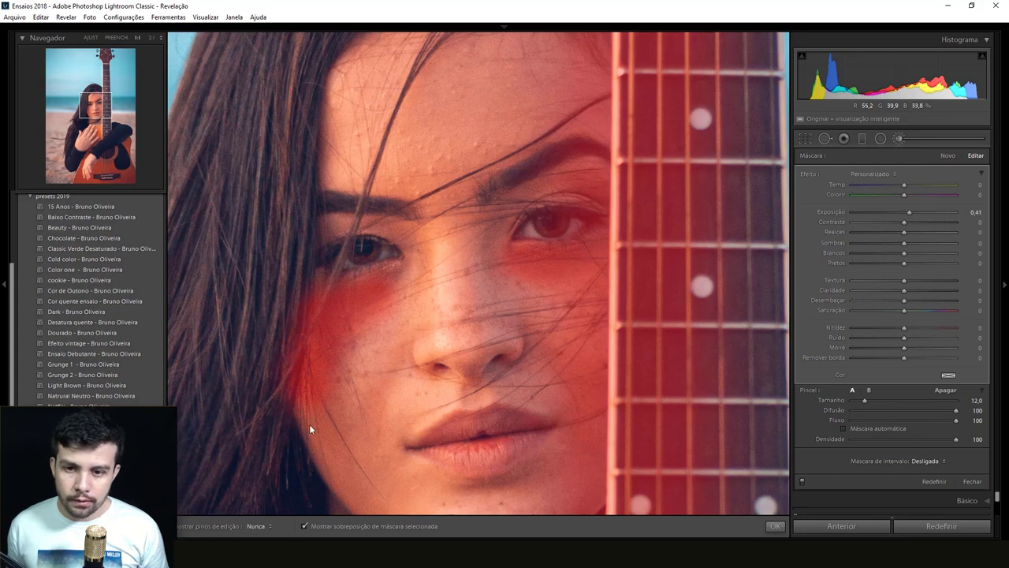
Extend the brush over the hair and guitar body, then hide the overlay and close the brush
key("z")
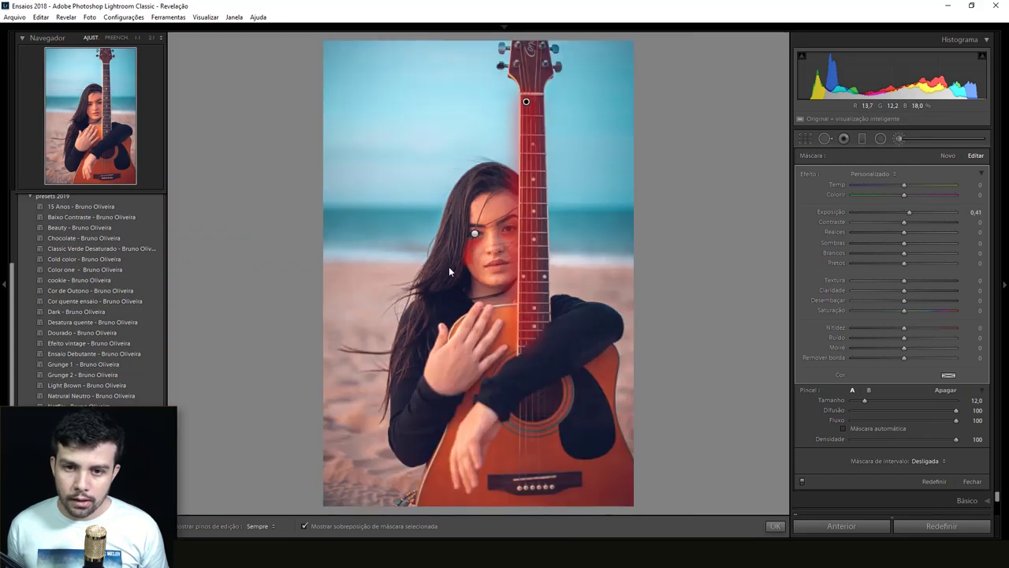
key("bracketleft")
key("bracketleft")
key("bracketleft")
key("bracketleft")
key("bracketright")
key("bracketright")
key("bracketright")
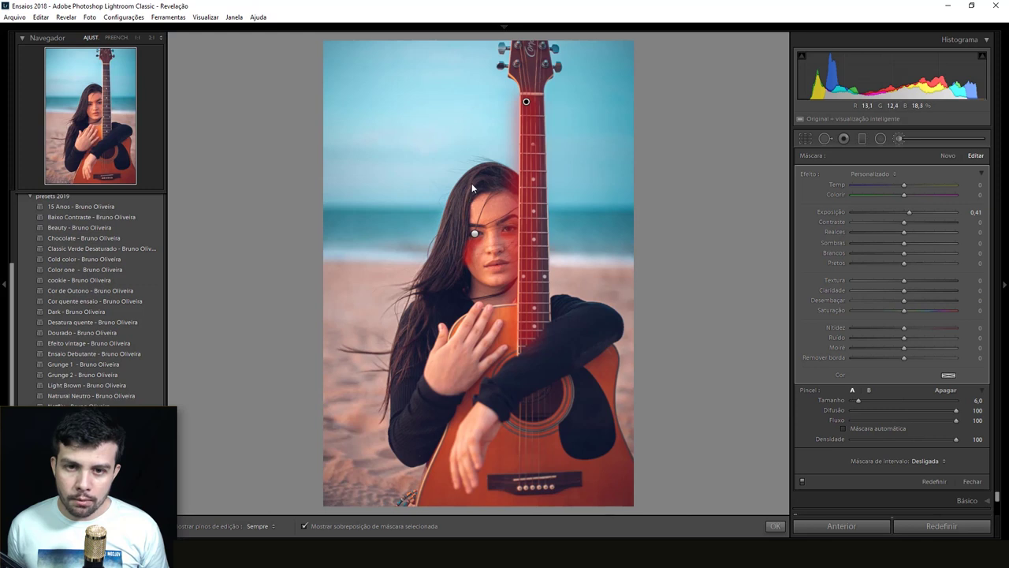
left_click_drag(471, 183, 458, 251)
mouse_move(583, 390)
left_mouse_down()
mouse_move(548, 424)
mouse_move(599, 453)
left_mouse_up()
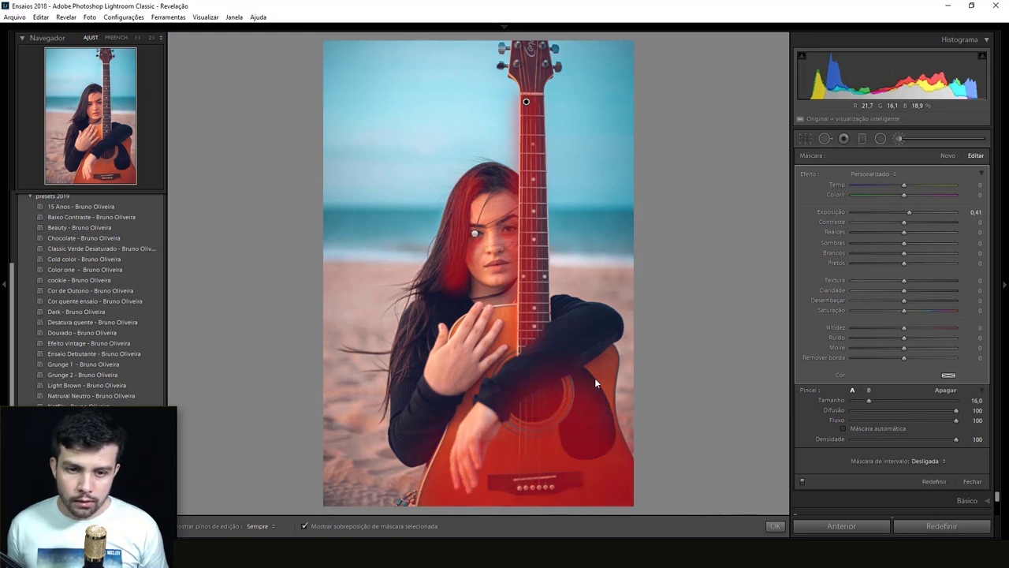
key("bracketleft")
key("bracketleft")
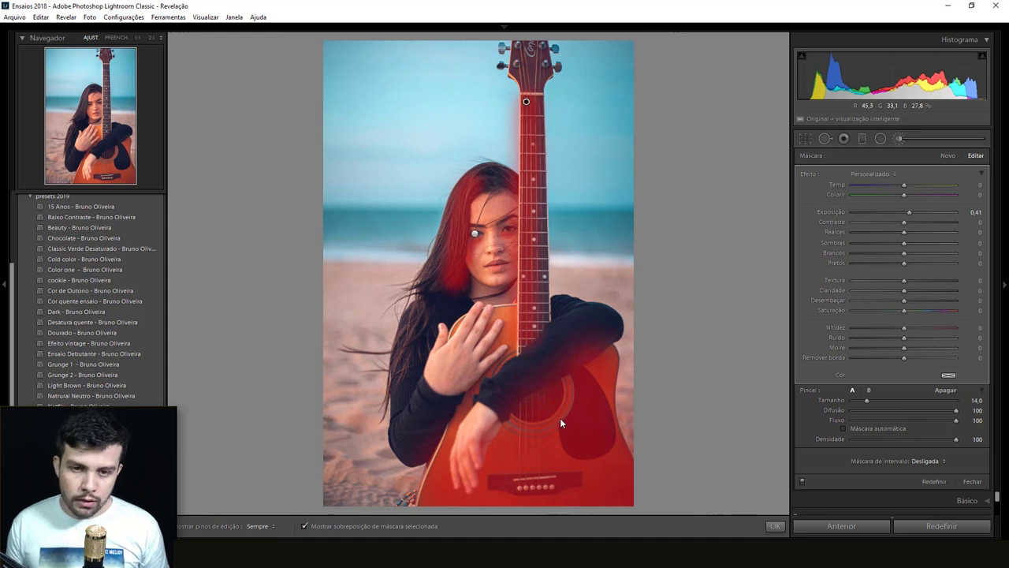
key("o")
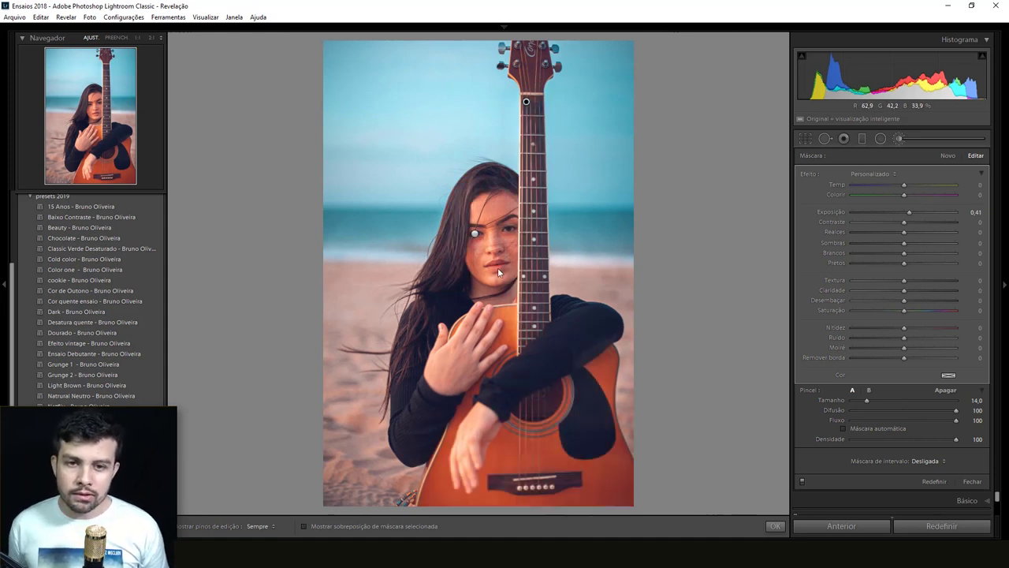
key("k")
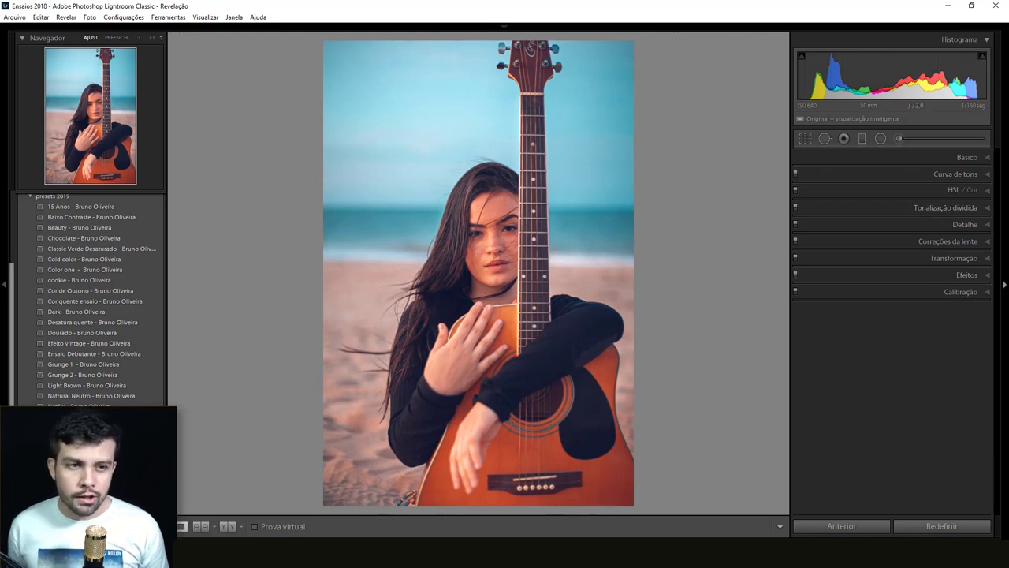
Shift the HSL orange hue slightly toward red, raise orange luminance to +24, and compare before/after
left_click(989, 192)
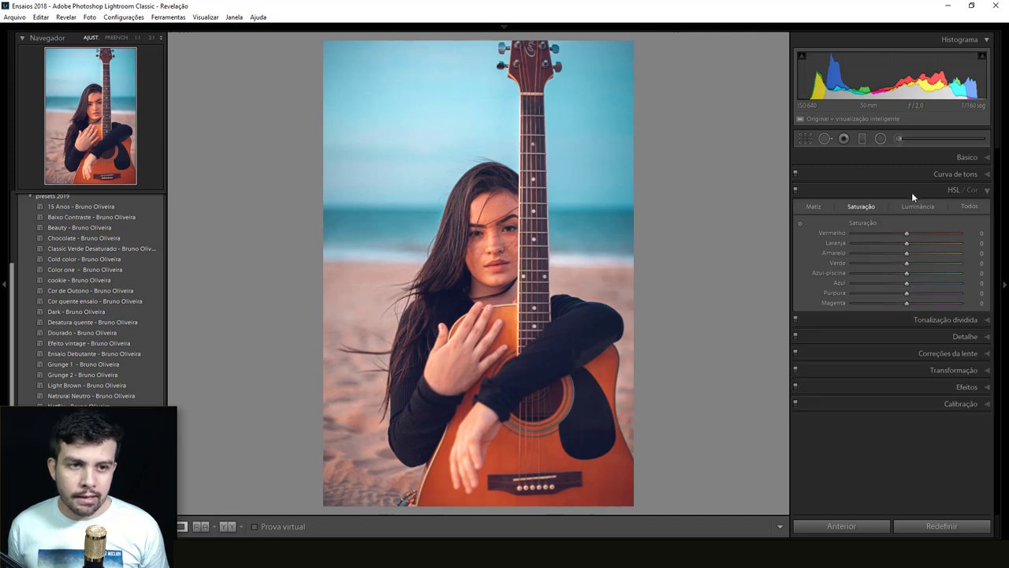
left_click(809, 206)
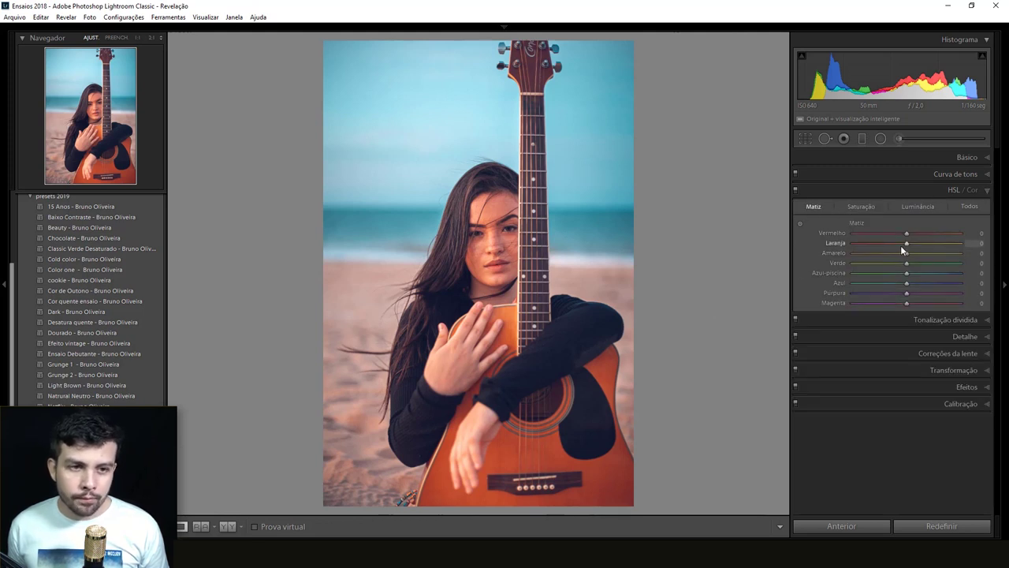
left_click_drag(906, 243, 899, 247)
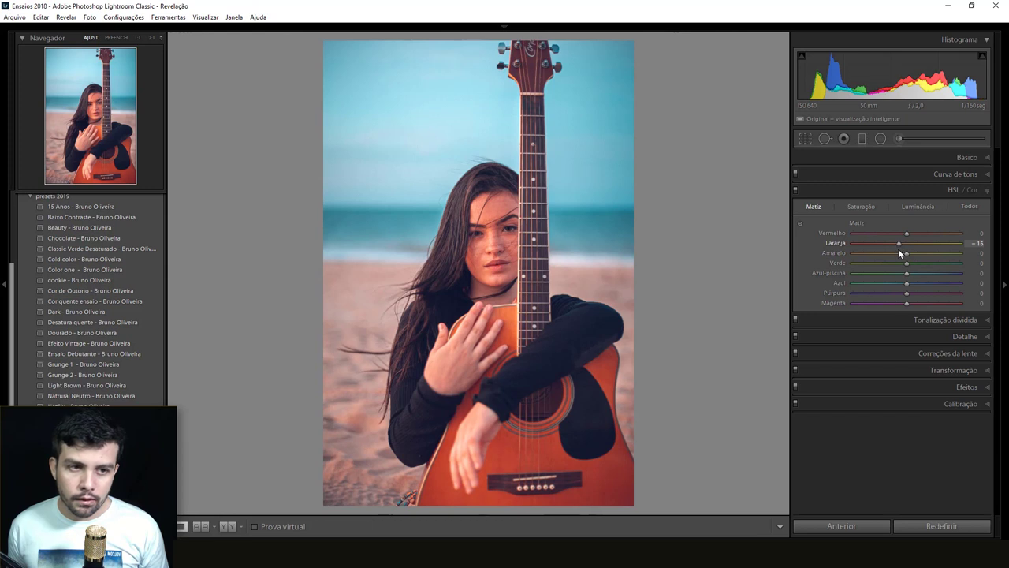
left_click(914, 207)
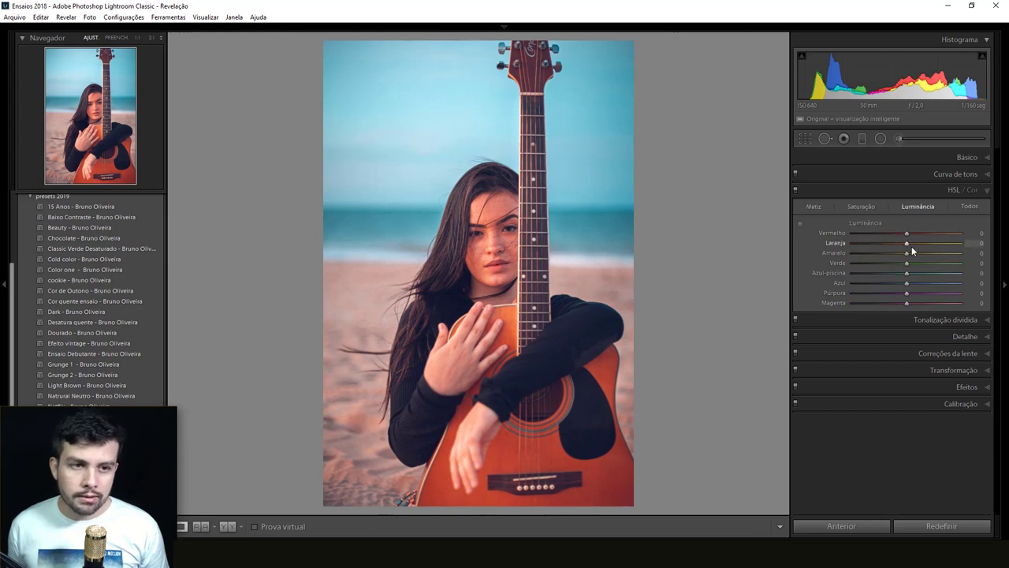
left_click_drag(907, 242, 921, 244)
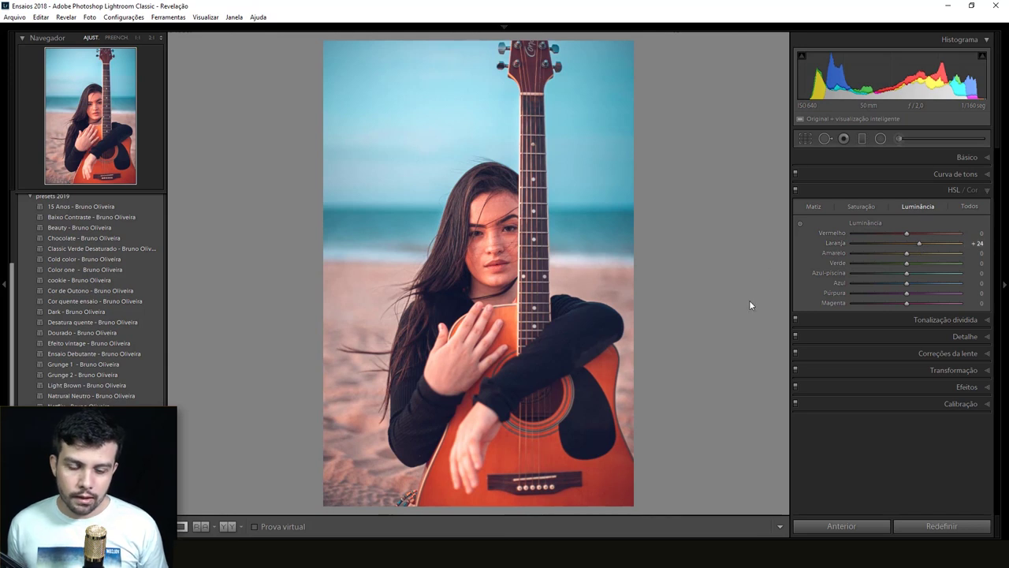
key("backslash")
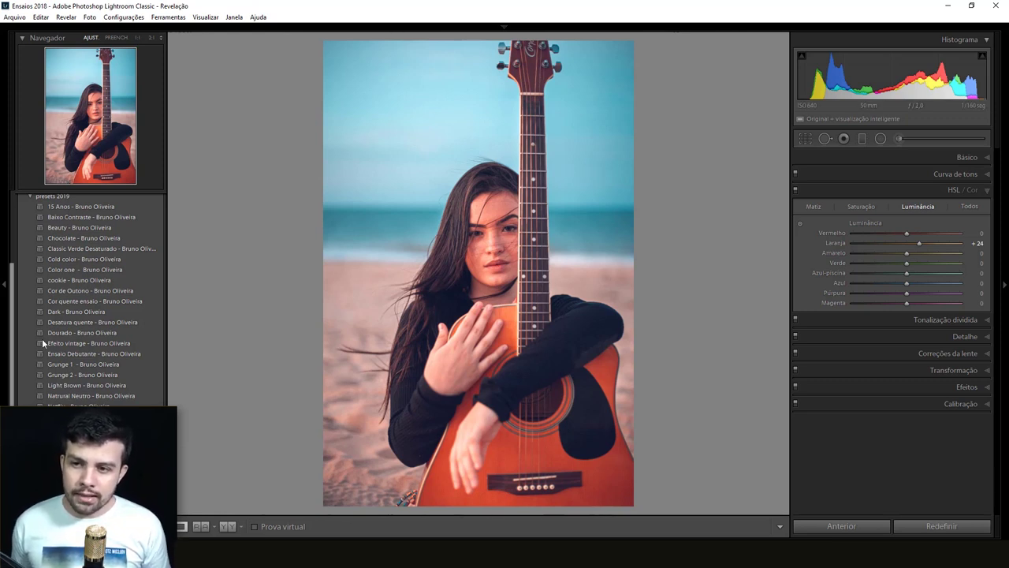
Start a new develop preset from the Presets panel, leaving Transform, Graduated and Radial Filters unchecked
scroll(42, 338, "up", 3)
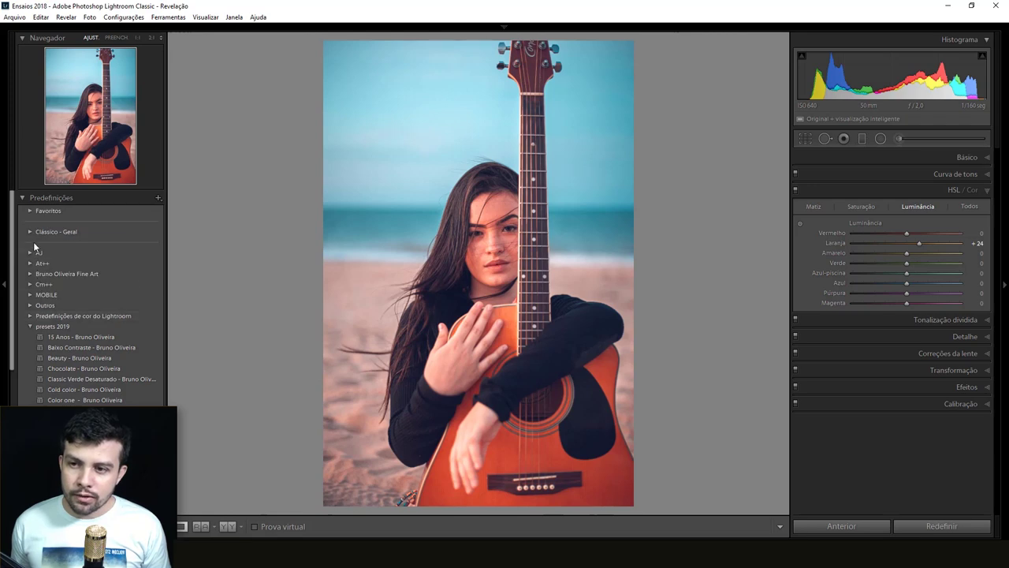
left_click(158, 197)
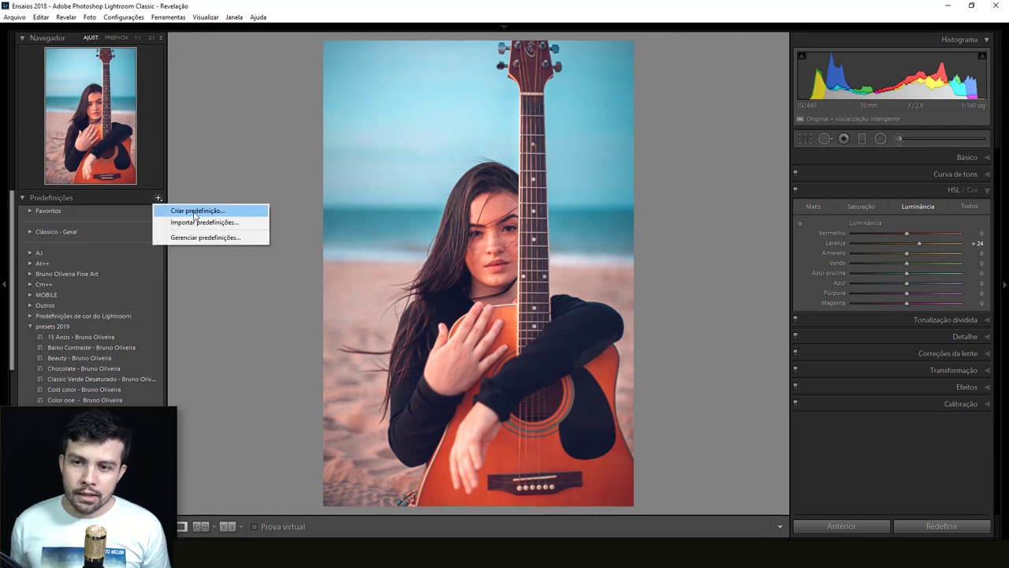
left_click(195, 211)
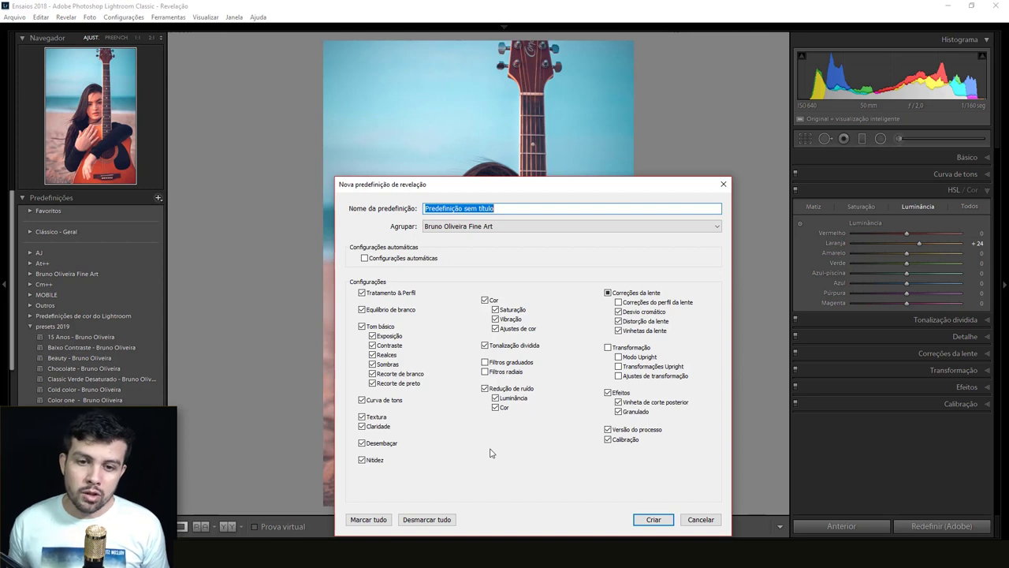
left_click_drag(486, 461, 607, 349)
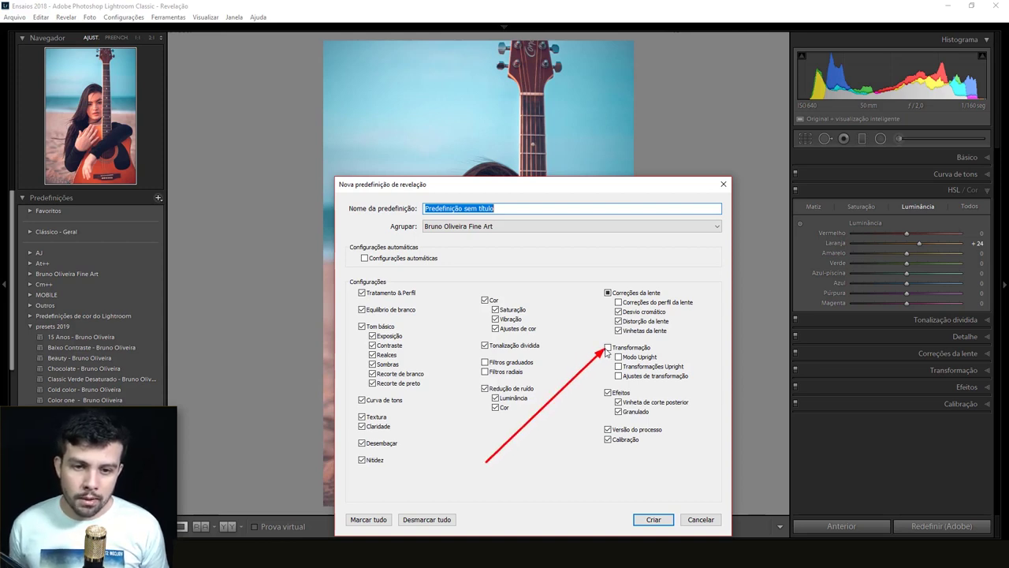
left_click_drag(450, 399, 484, 364)
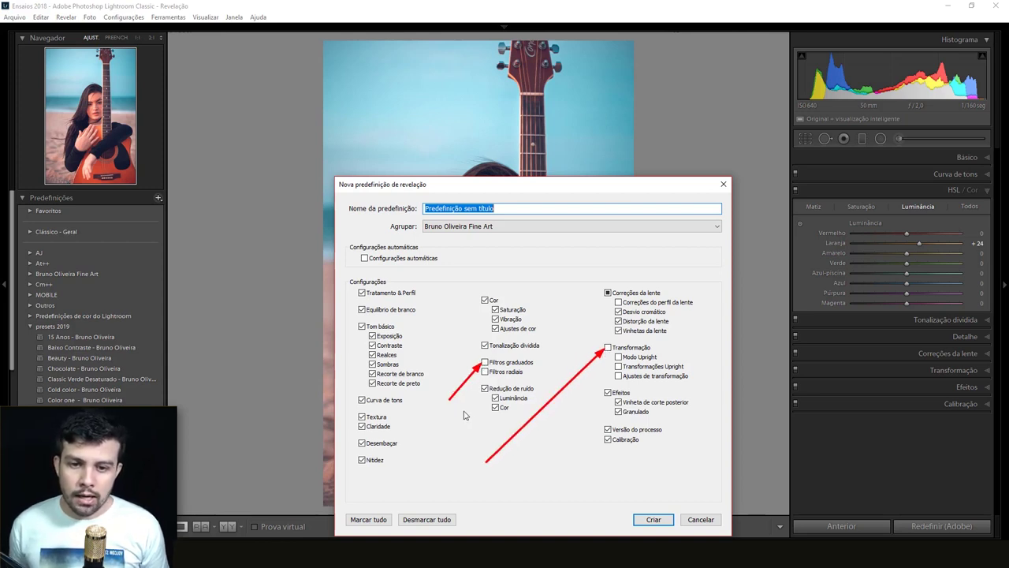
left_click_drag(464, 415, 485, 374)
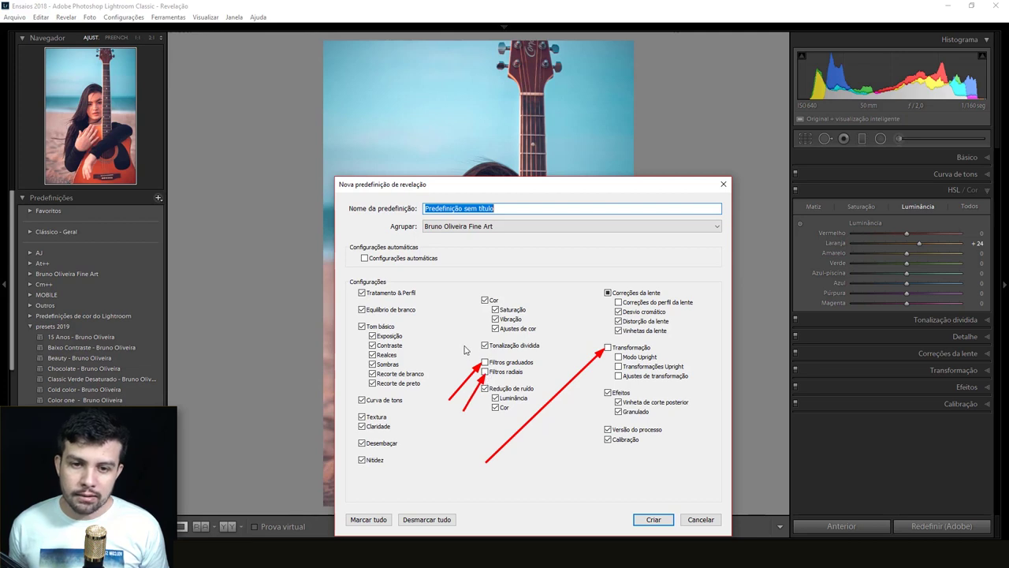